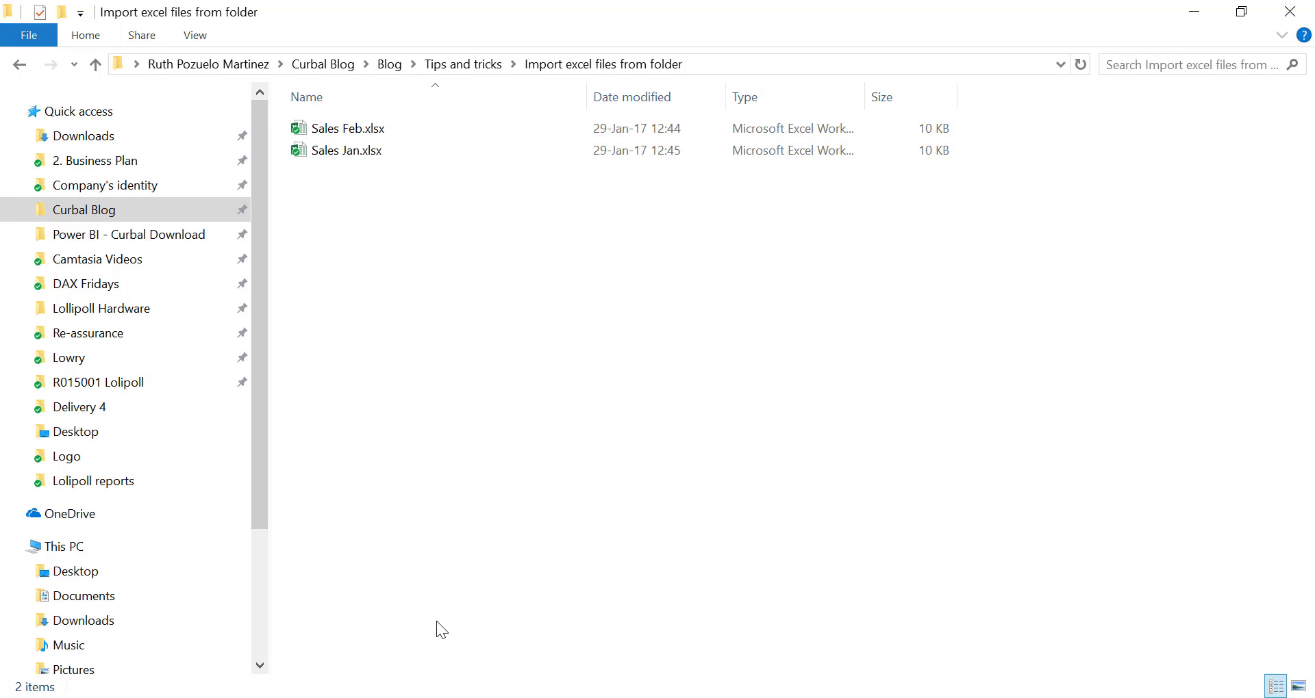
- Connect Power BI Desktop to the 'Import excel files from folder' folder via Get Data > Folder, pasting its path
key(alt+Tab)
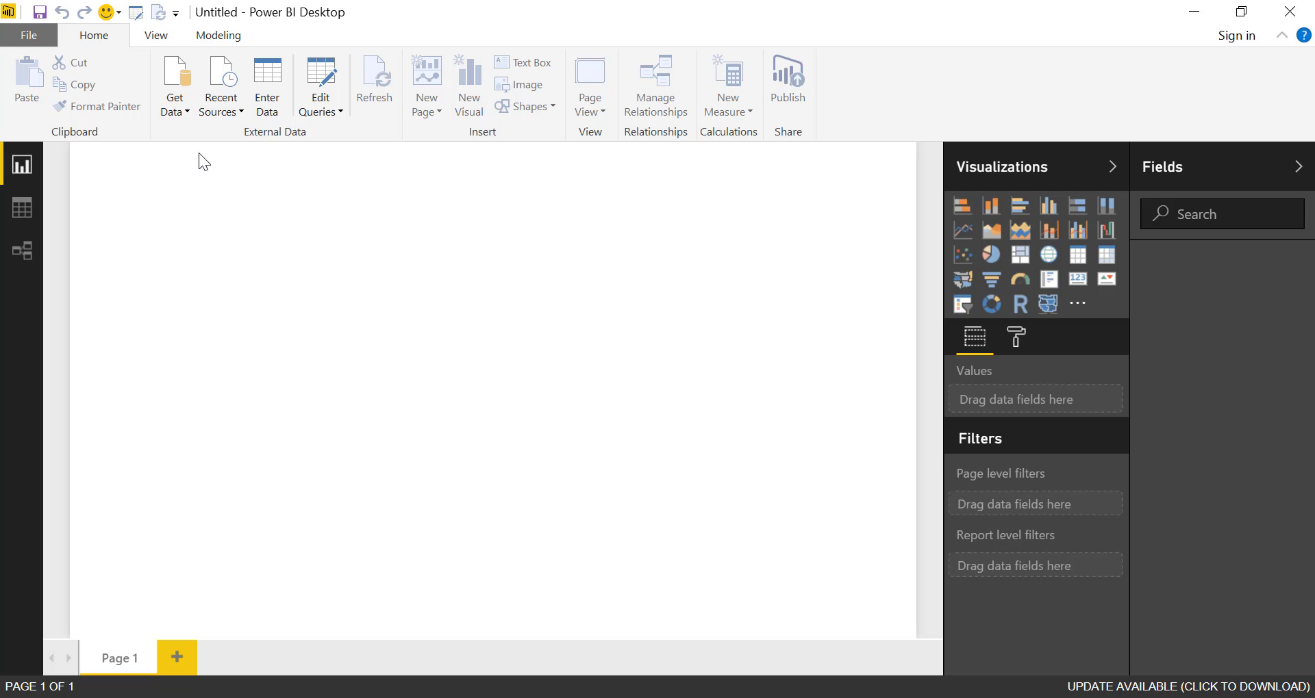
click(181, 110)
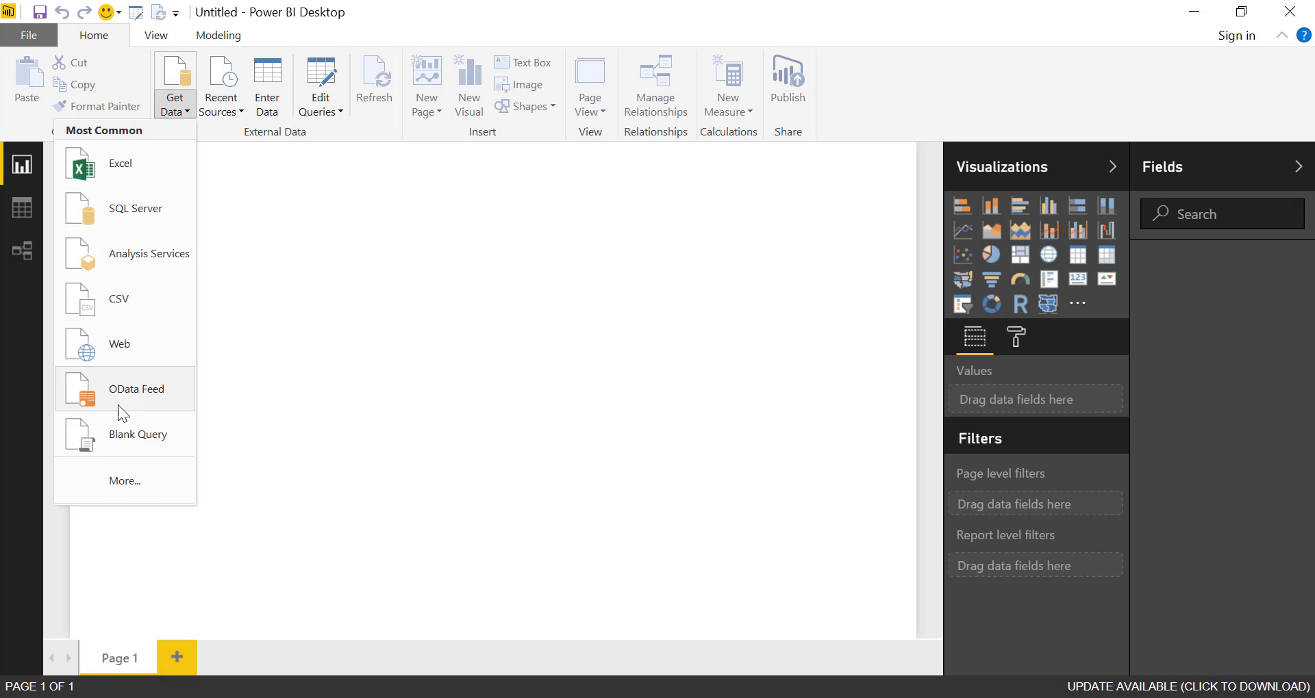
click(137, 485)
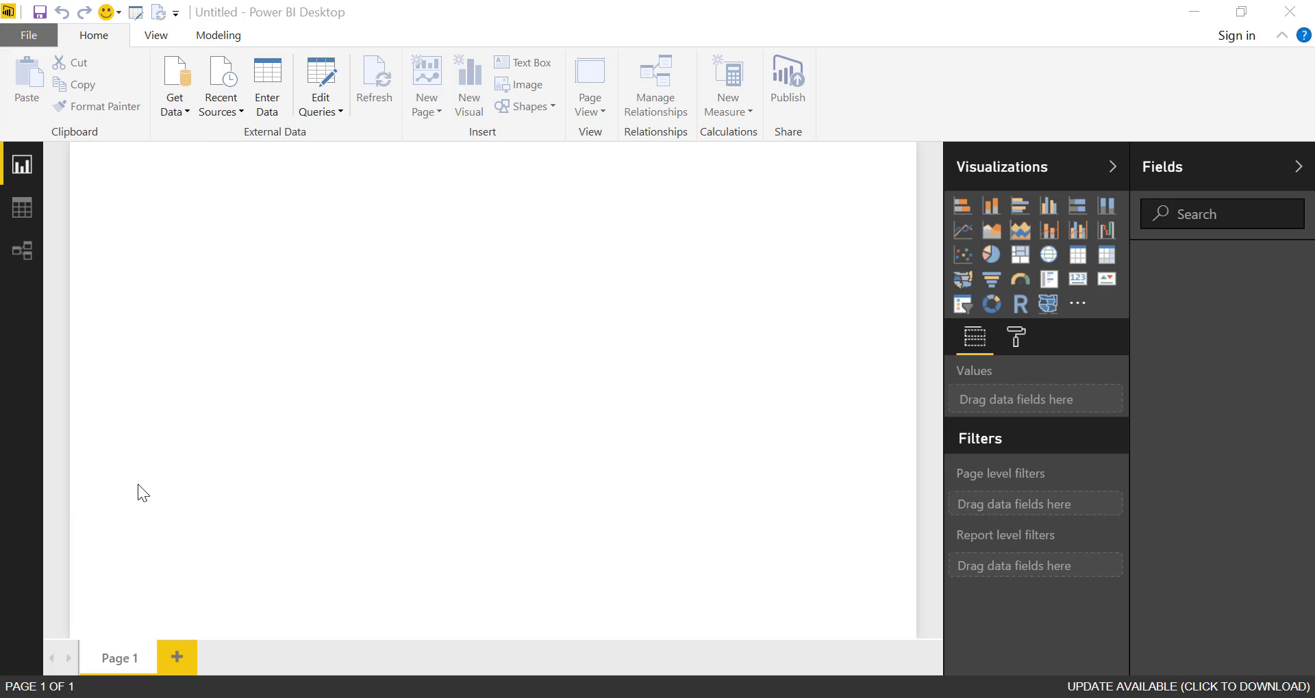
click(623, 277)
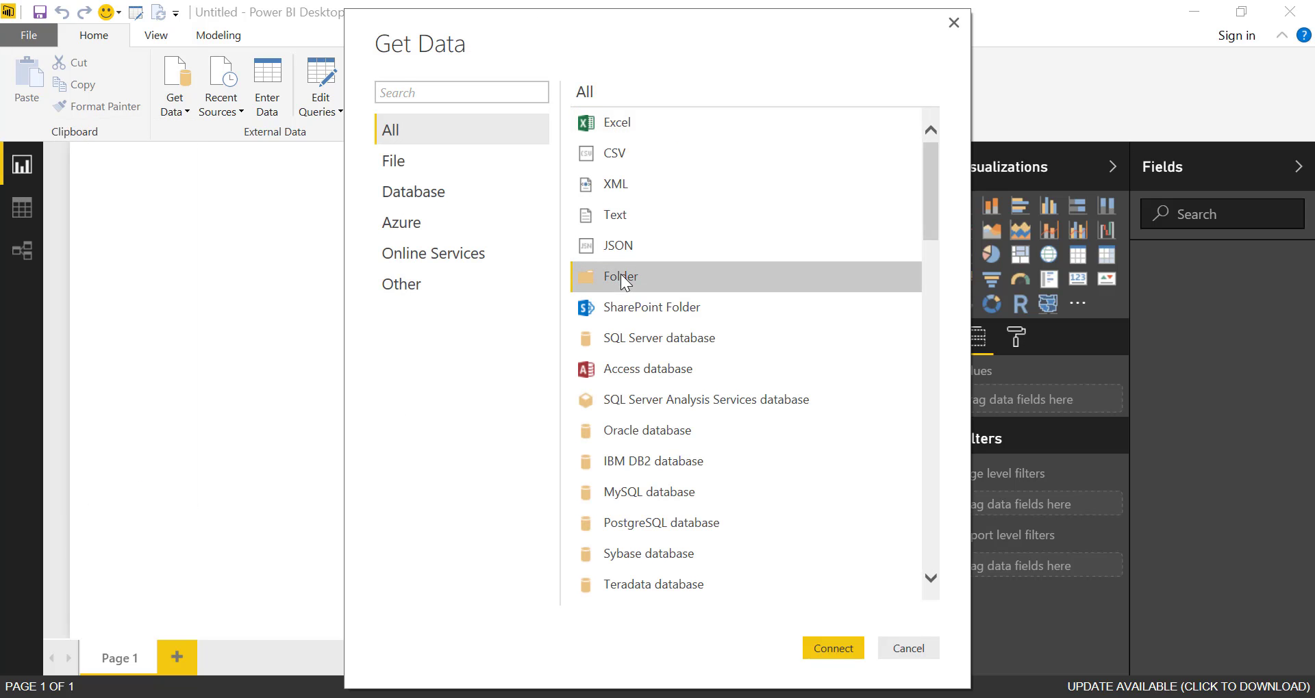
click(833, 649)
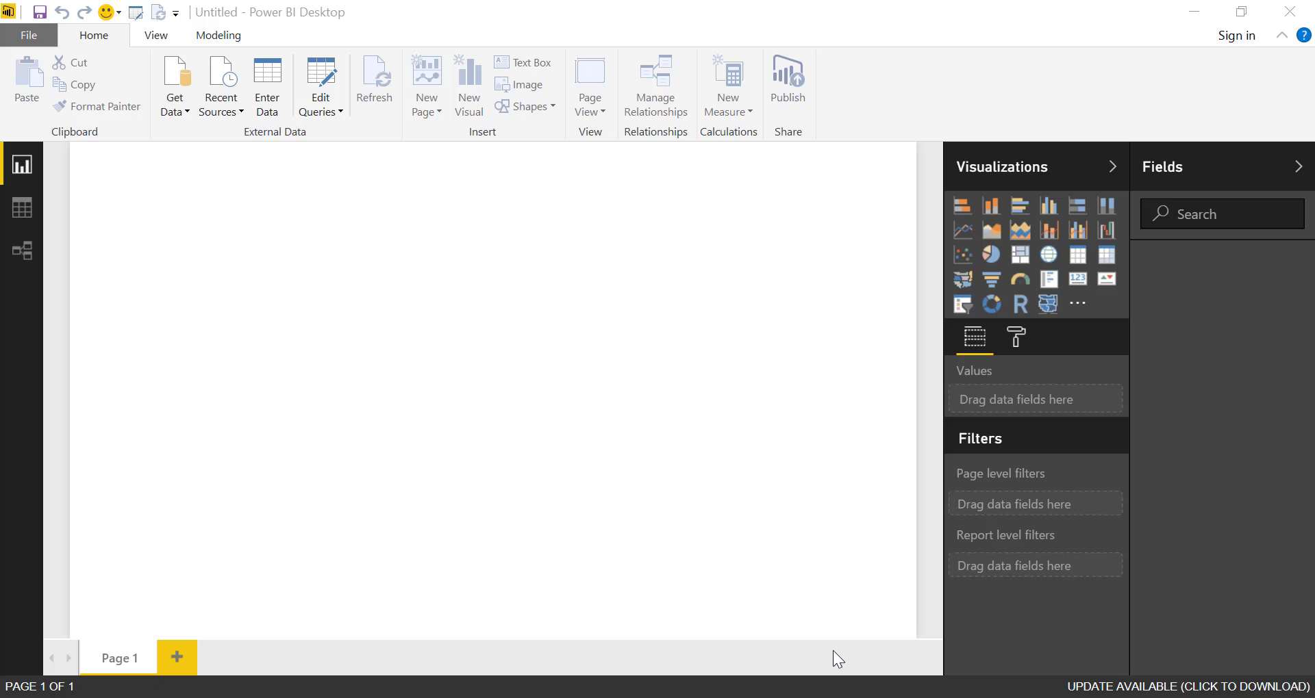
text(C:\Users\ruthp\Curbal Blog\Blog\Tips and tricks\Import excel files from folder)
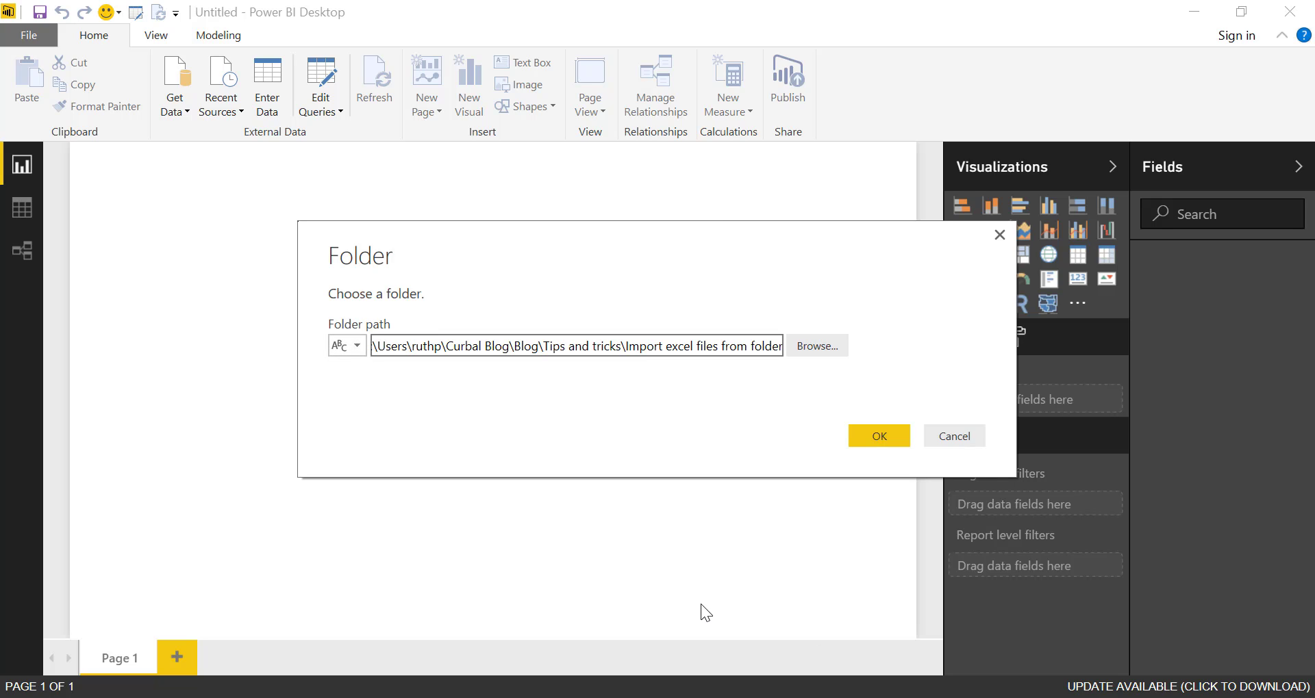
click(884, 436)
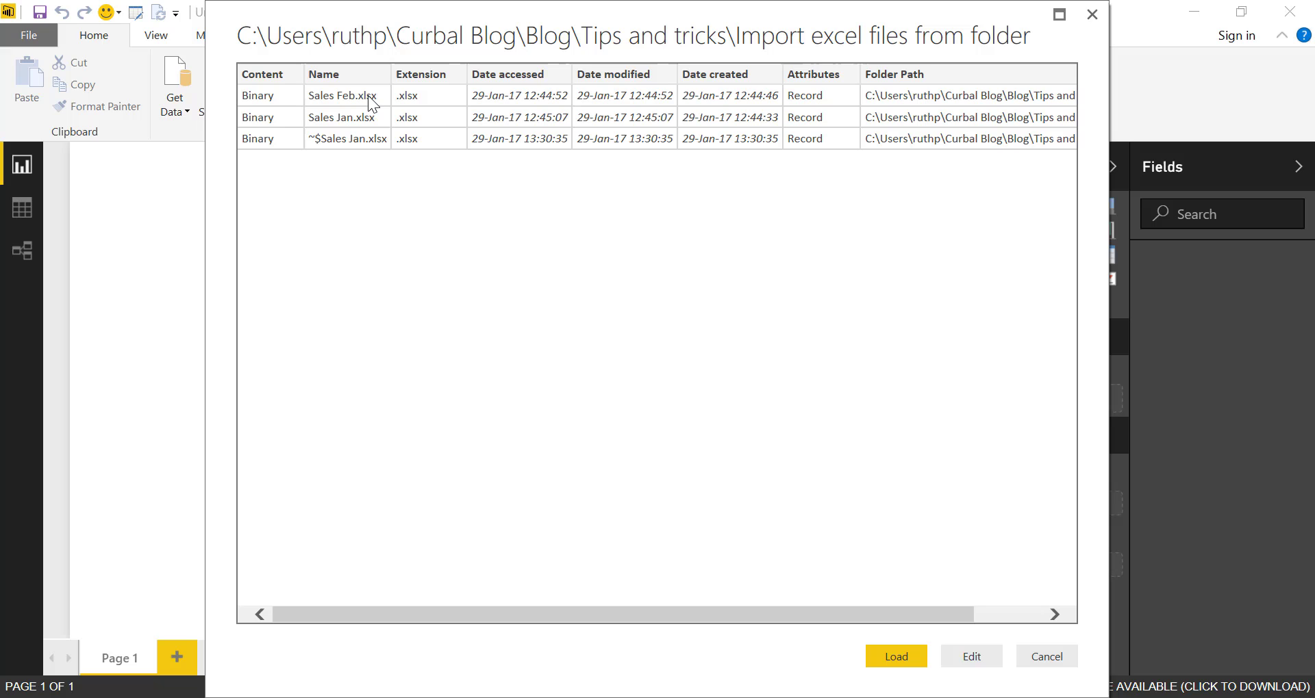
- Open the three-file folder list in the Query Editor and scroll across its columns
click(966, 657)
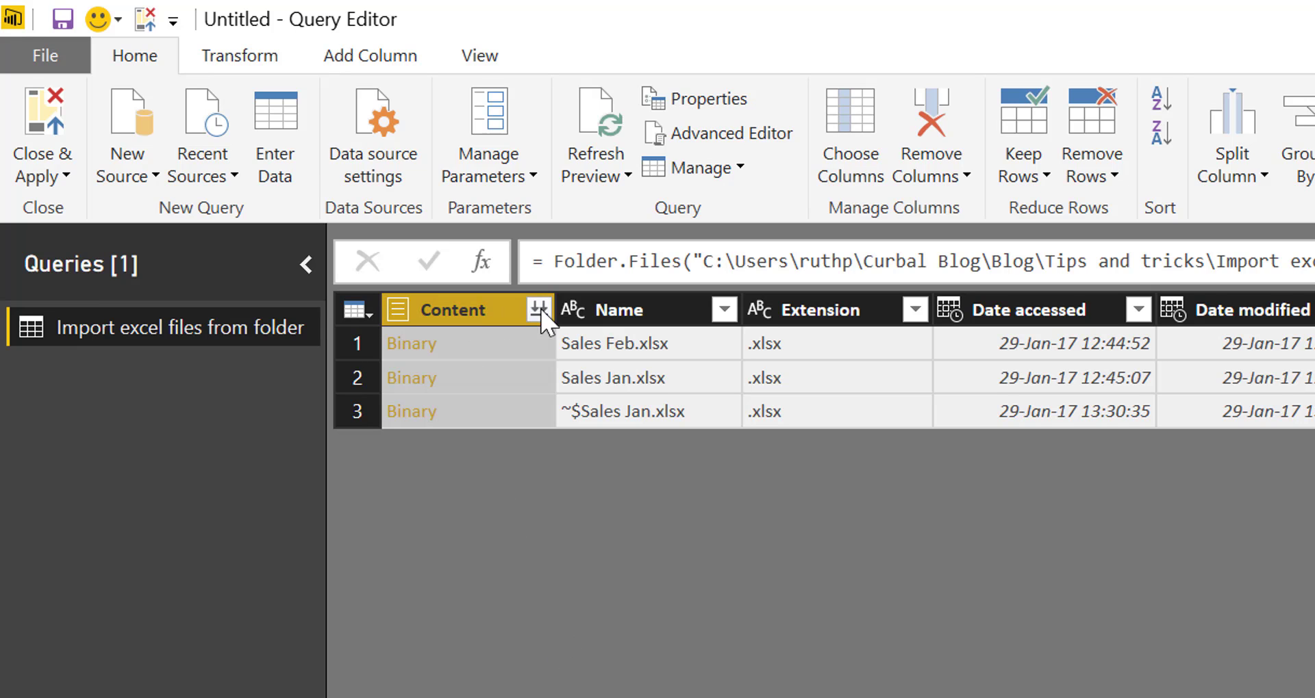
scroll(822, 363, right, 6)
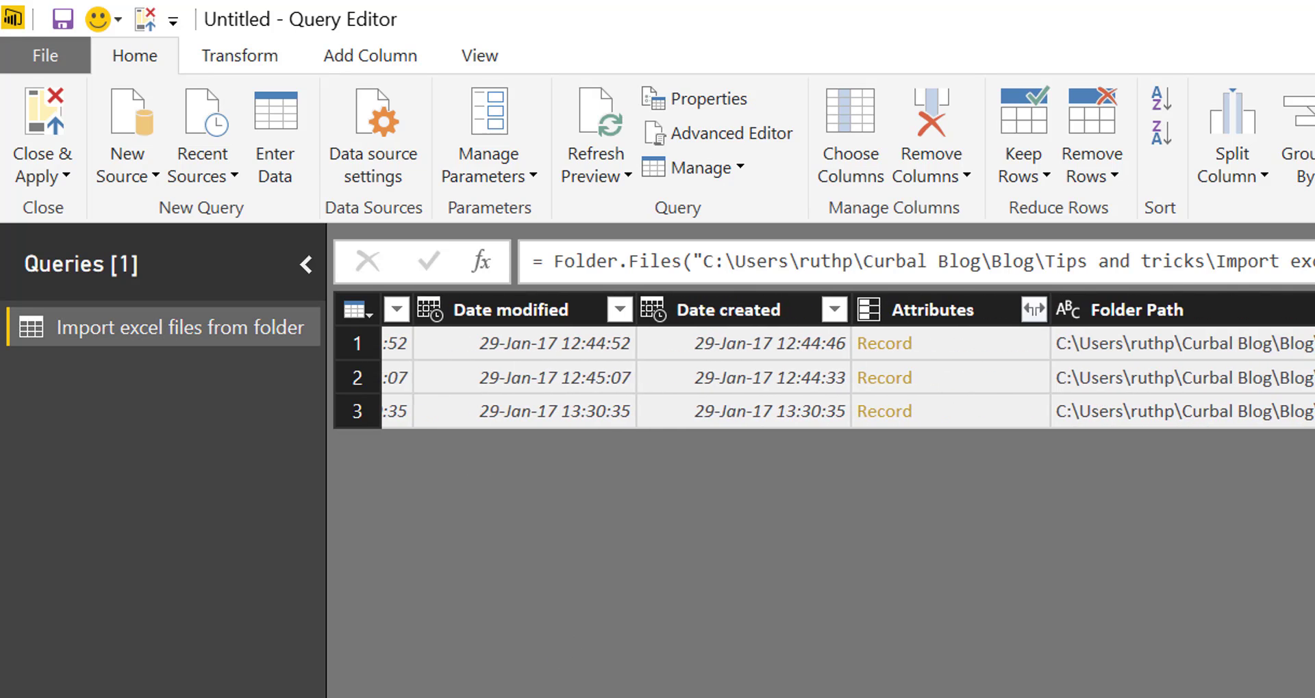
scroll(822, 363, left, 6)
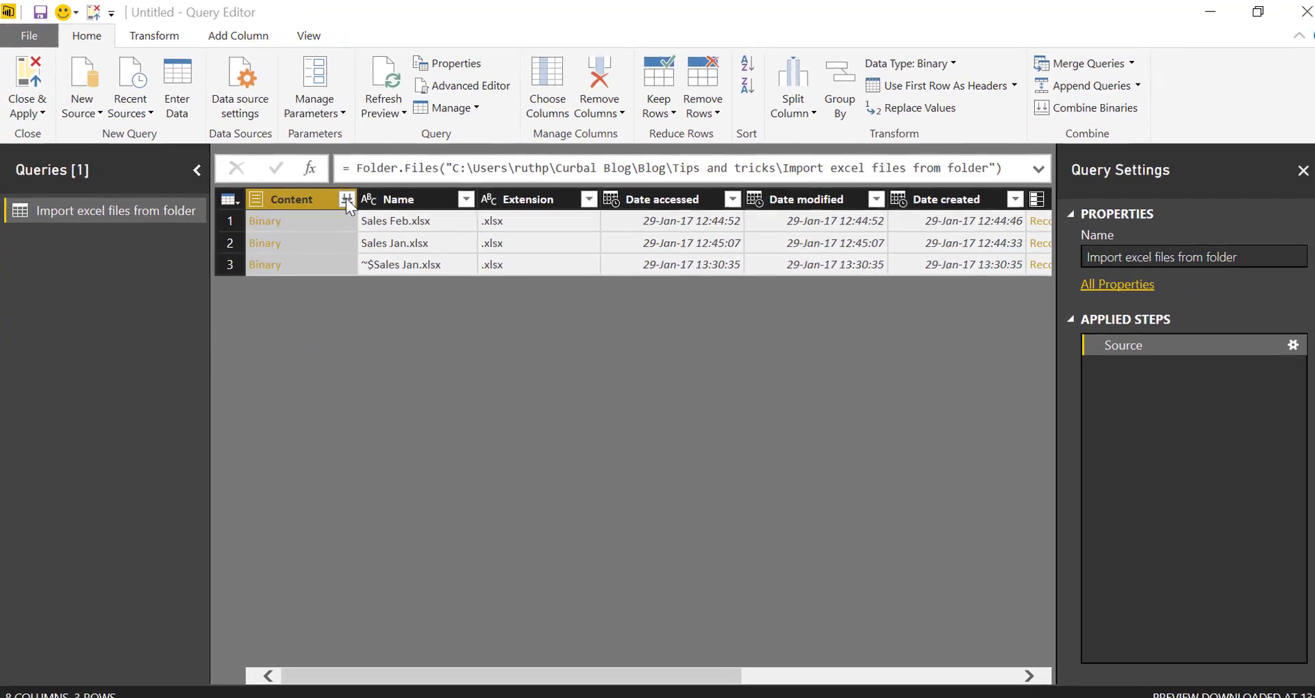
- Start combining the listed files, then cancel the Combine Binaries attempt
click(346, 198)
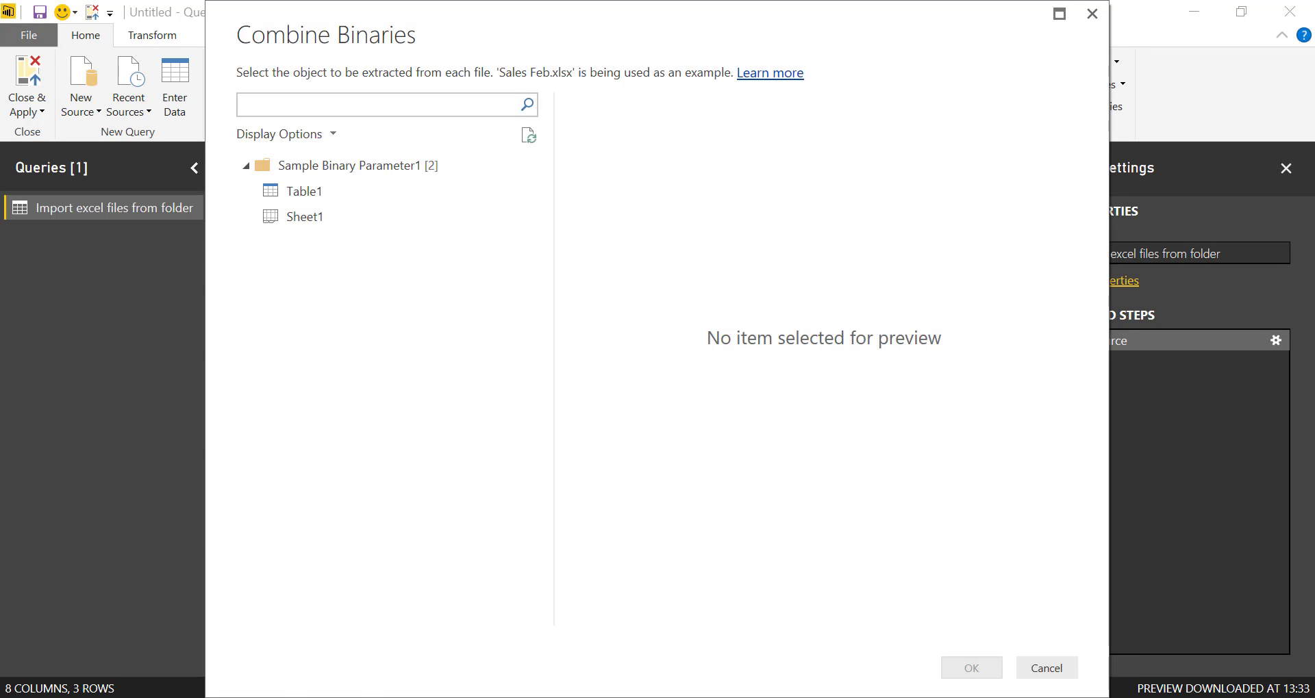
right_click(201, 697)
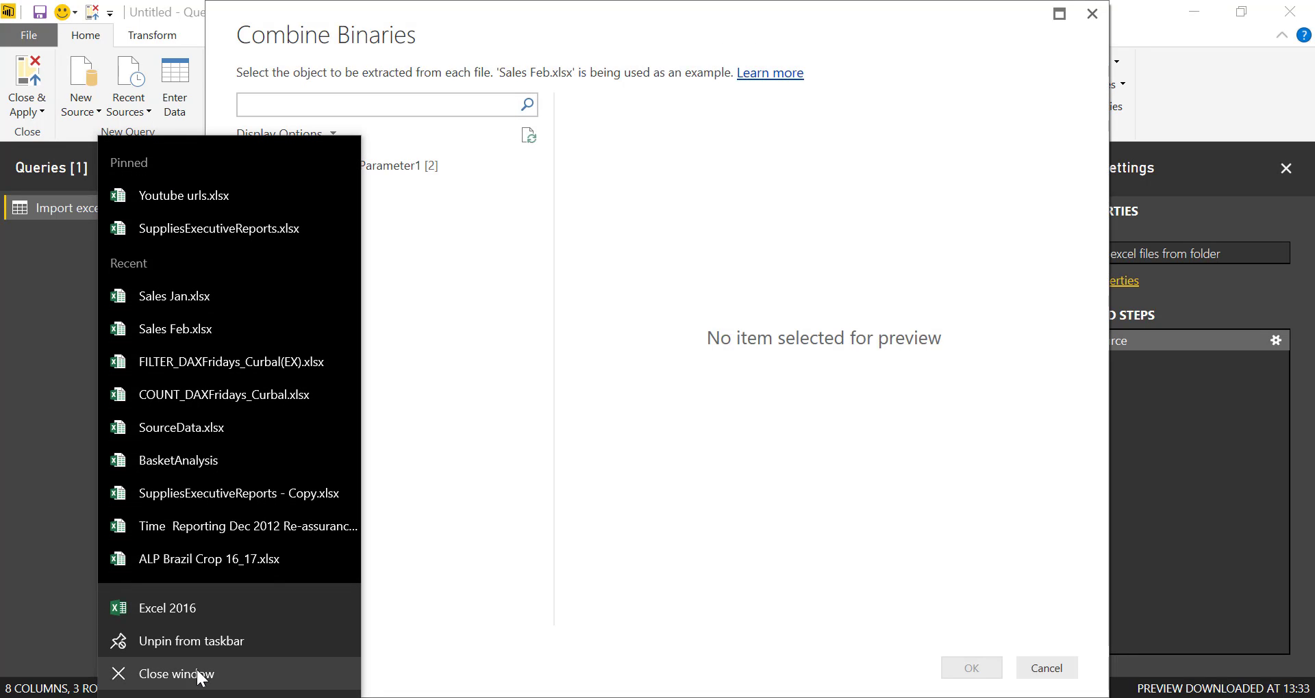
click(1275, 522)
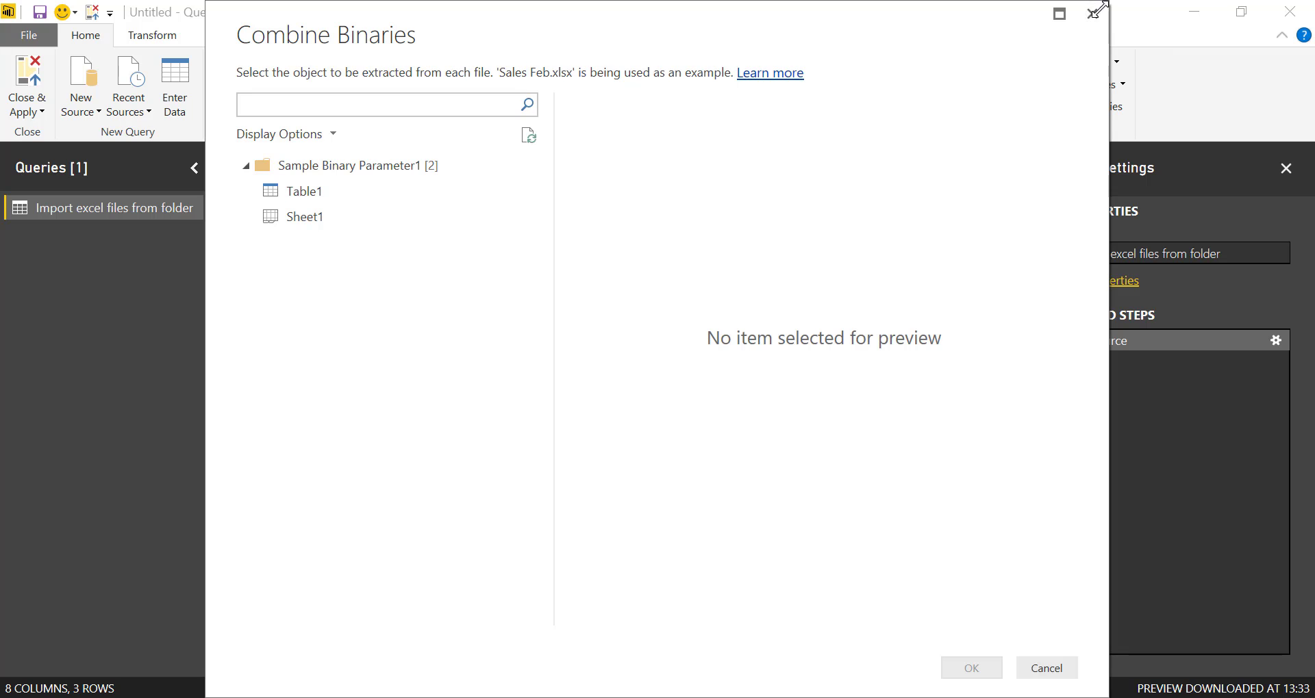
click(1094, 13)
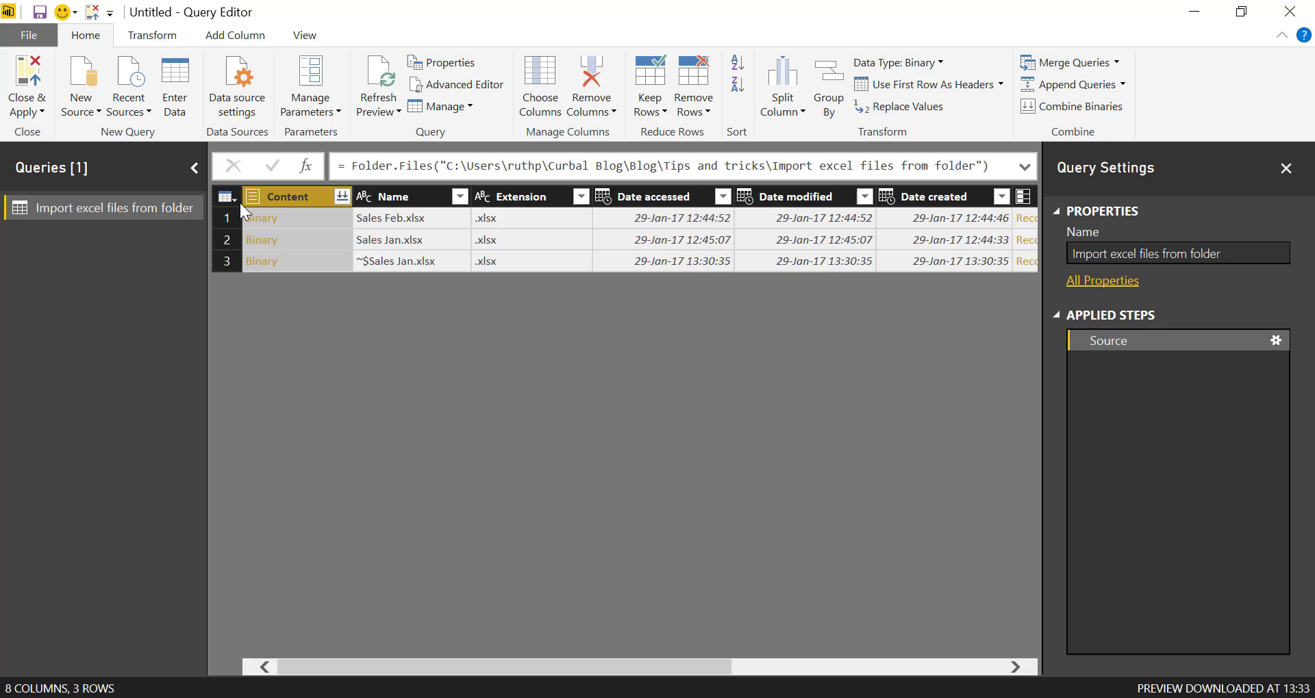
- Close Sales Jan.xlsx in Excel and refresh the preview so the temporary ~$Sales Jan.xlsx disappears
key(alt+Tab)
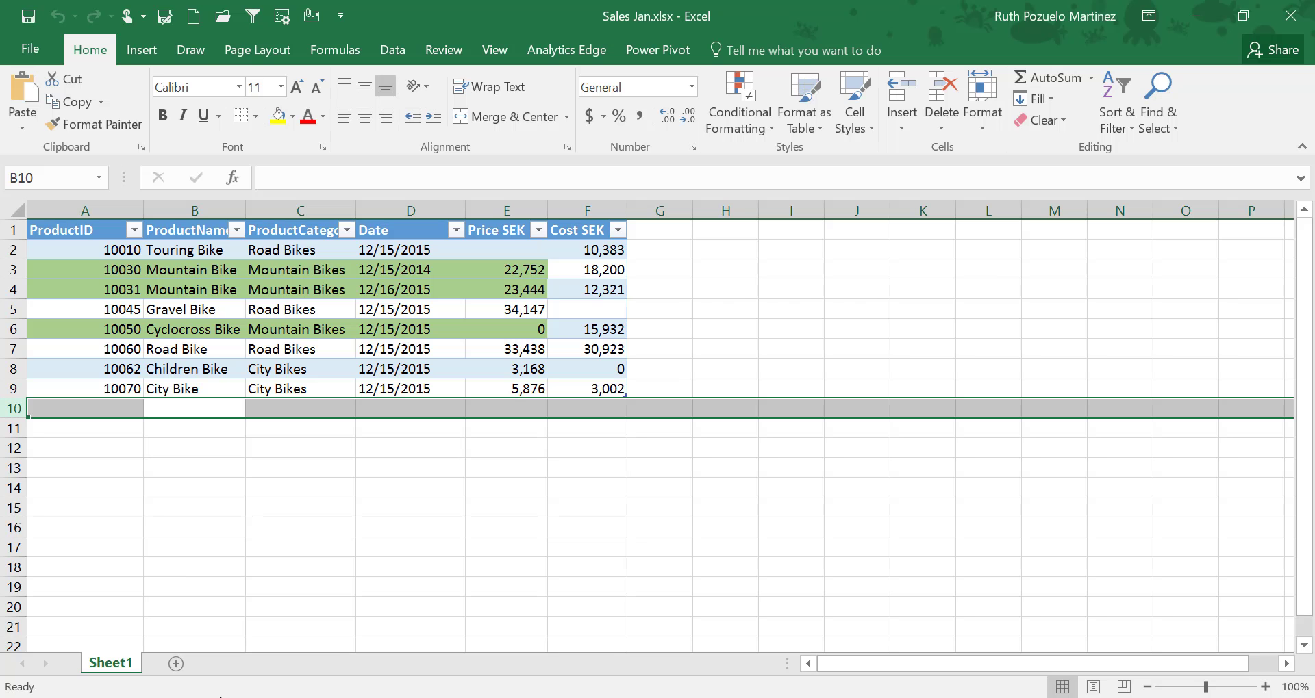
click(1290, 16)
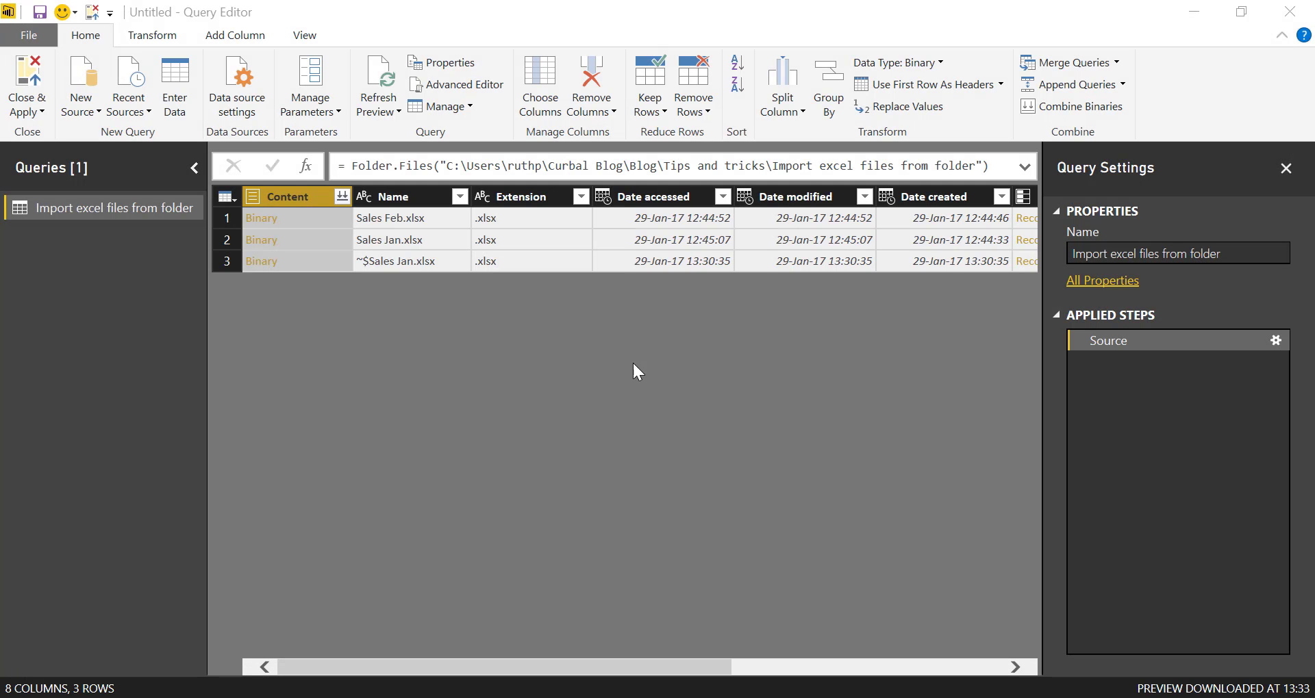
click(382, 85)
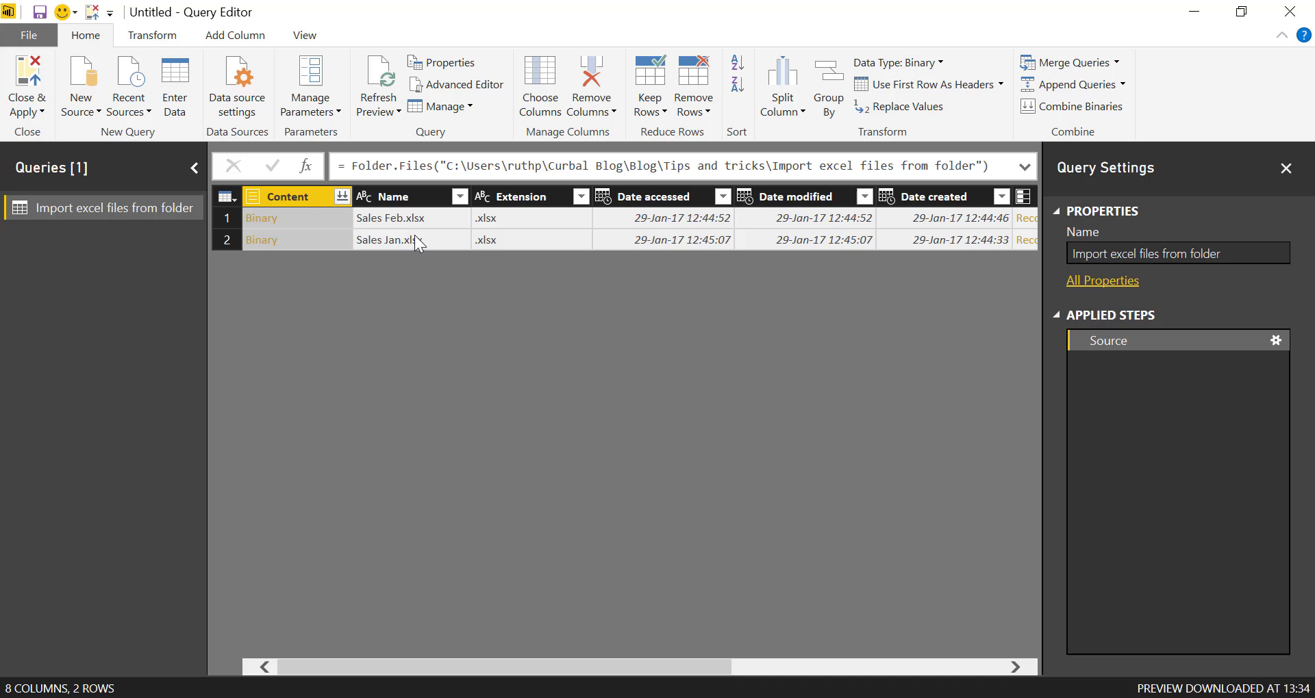
- Combine Table1 from Sales Feb.xlsx and Sales Jan.xlsx into one 13-row table tagged by Source.Name
click(342, 197)
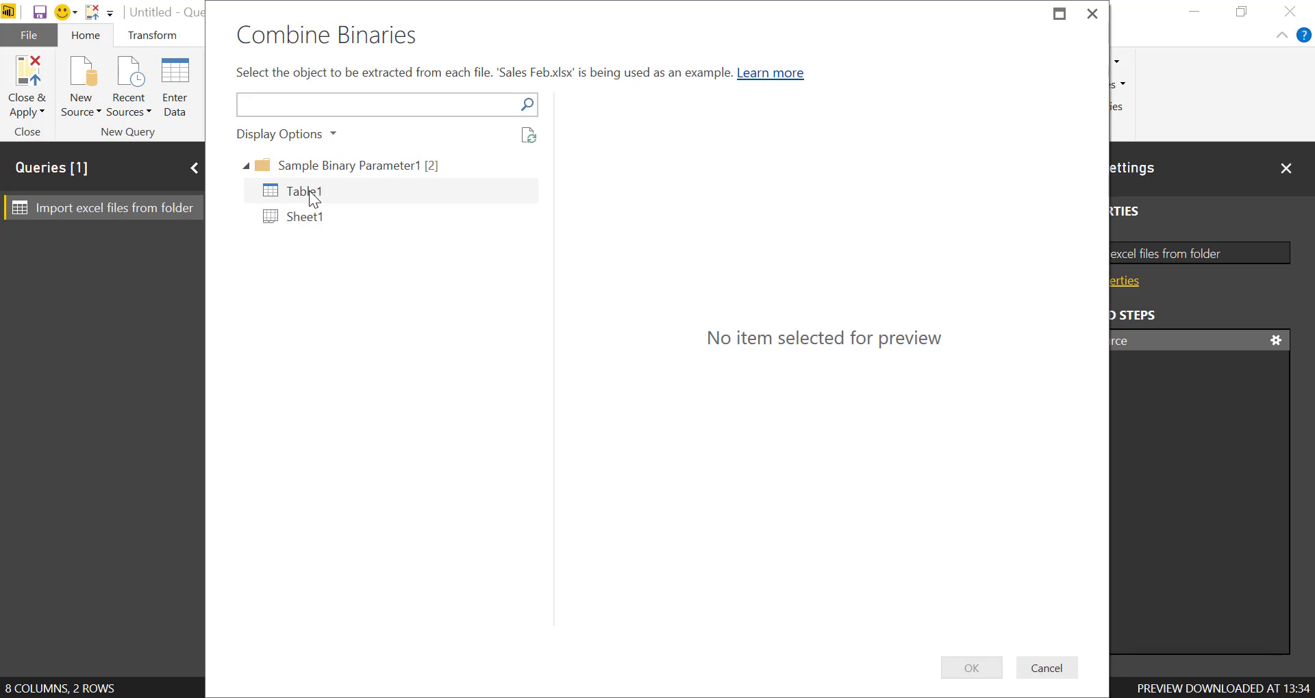
click(308, 194)
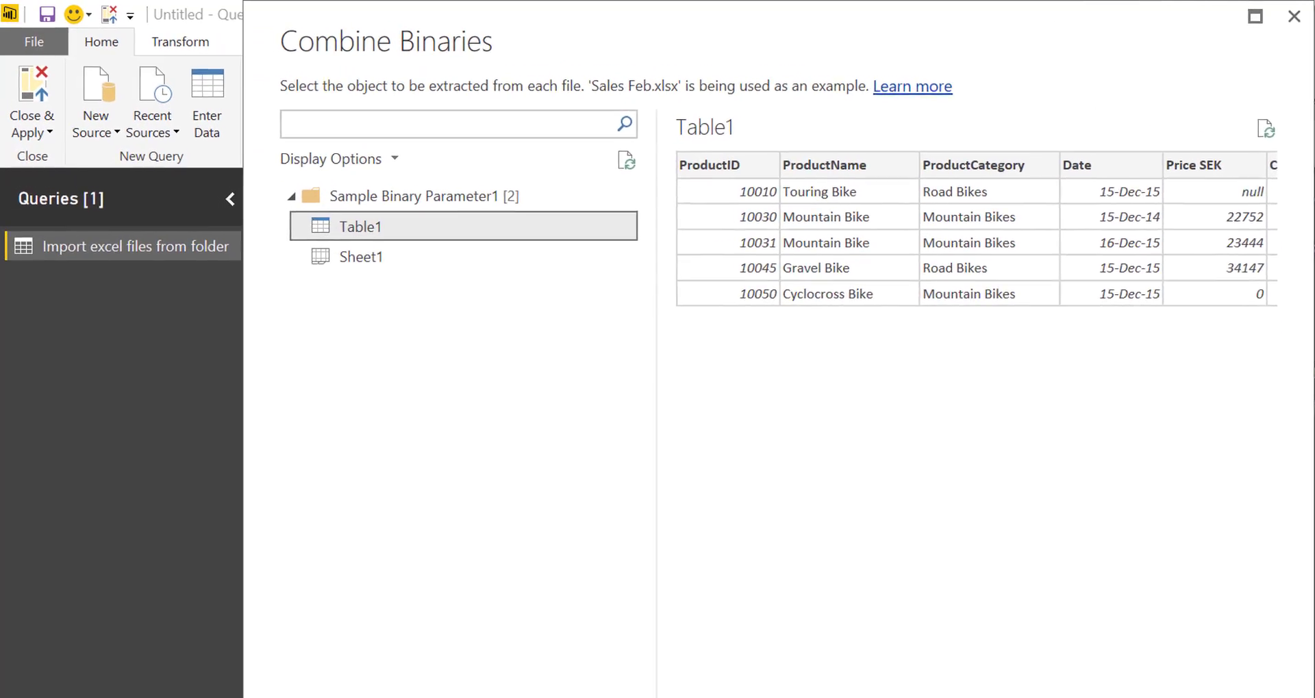
click(1079, 689)
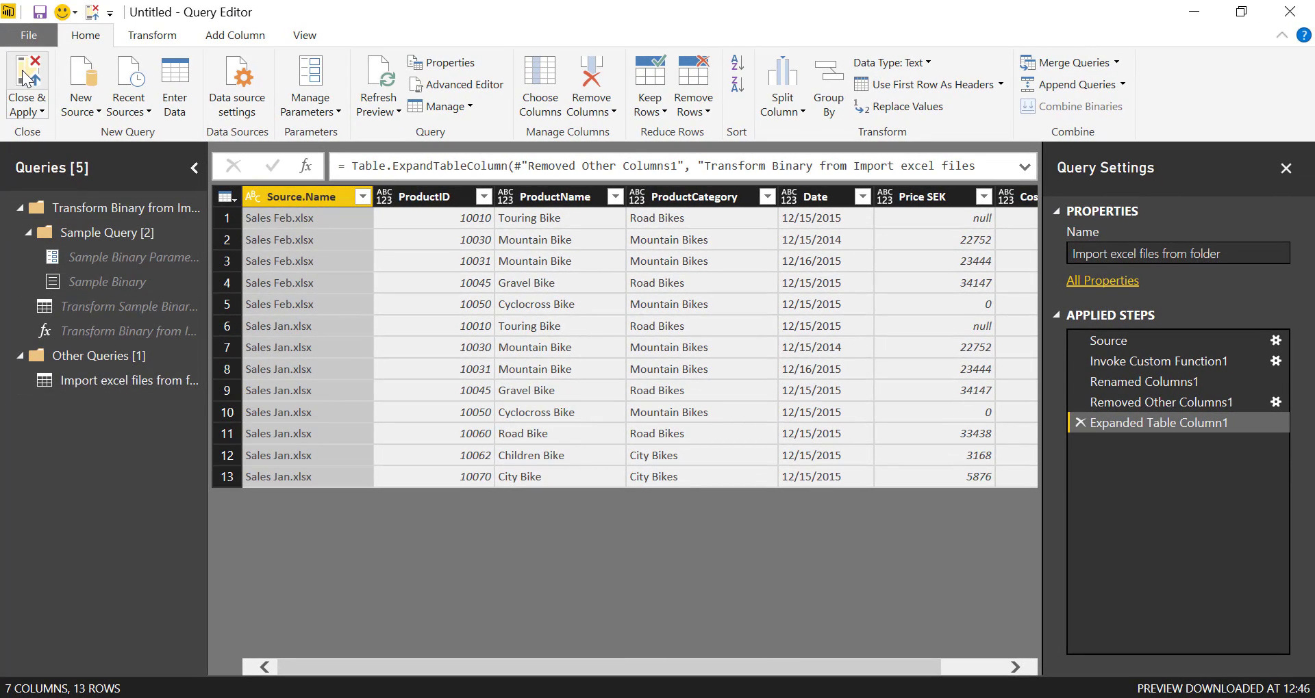
- Cancel the Close & Apply load and start a new blank report via File > New
click(26, 76)
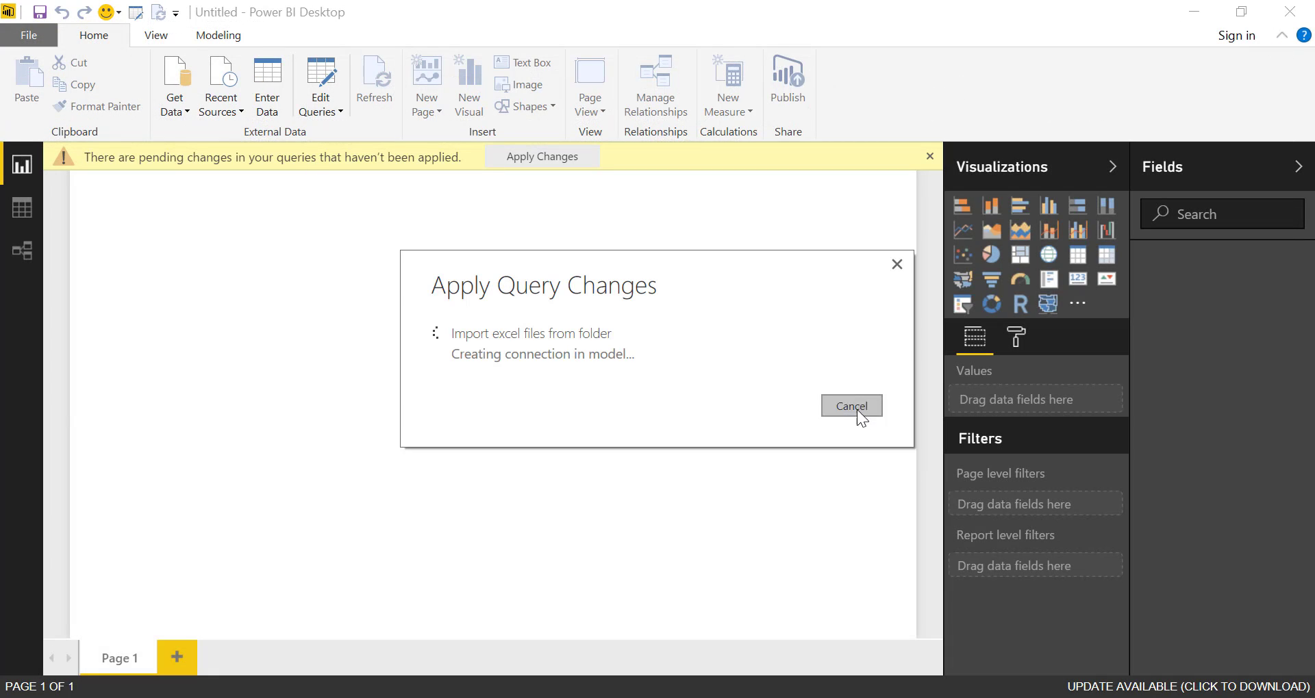
click(857, 410)
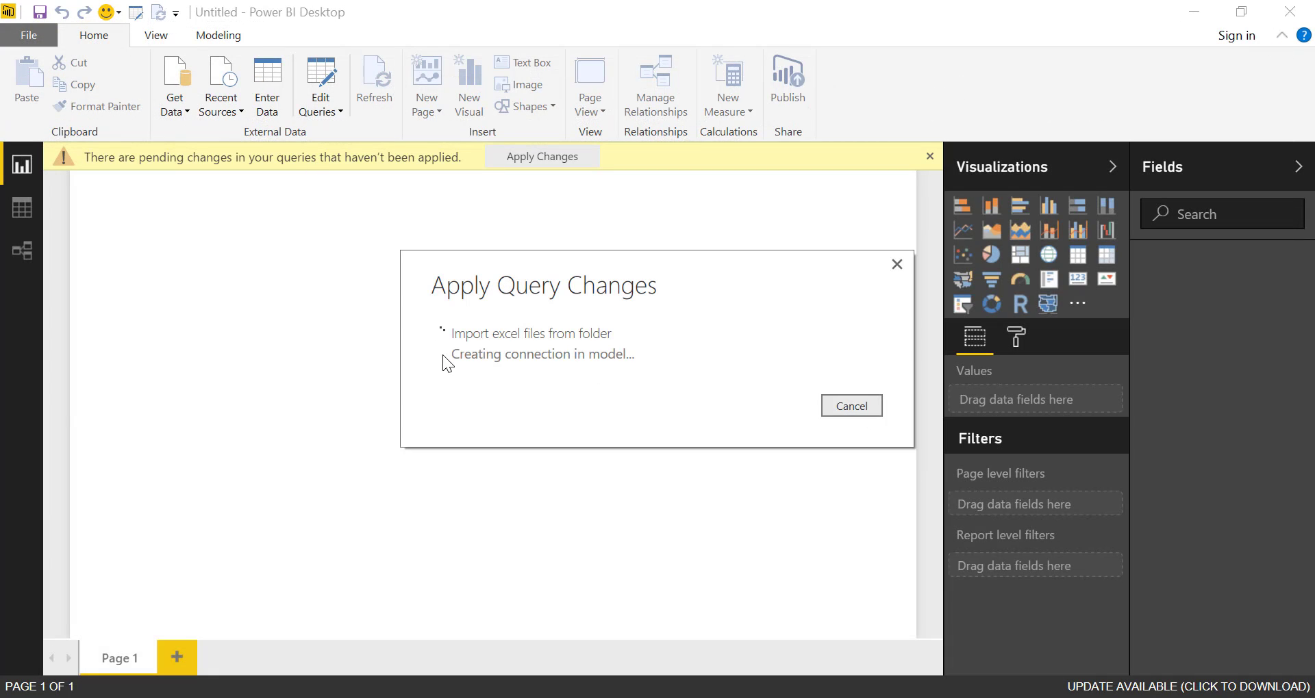
click(19, 35)
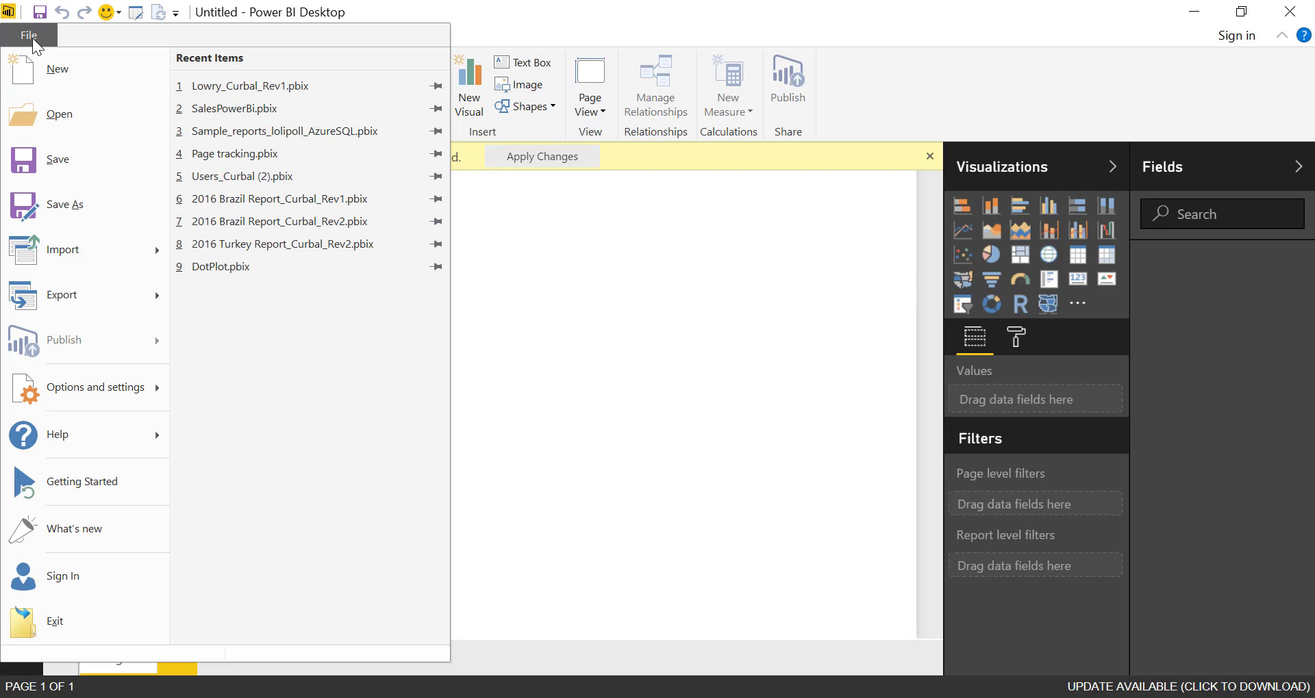
click(55, 75)
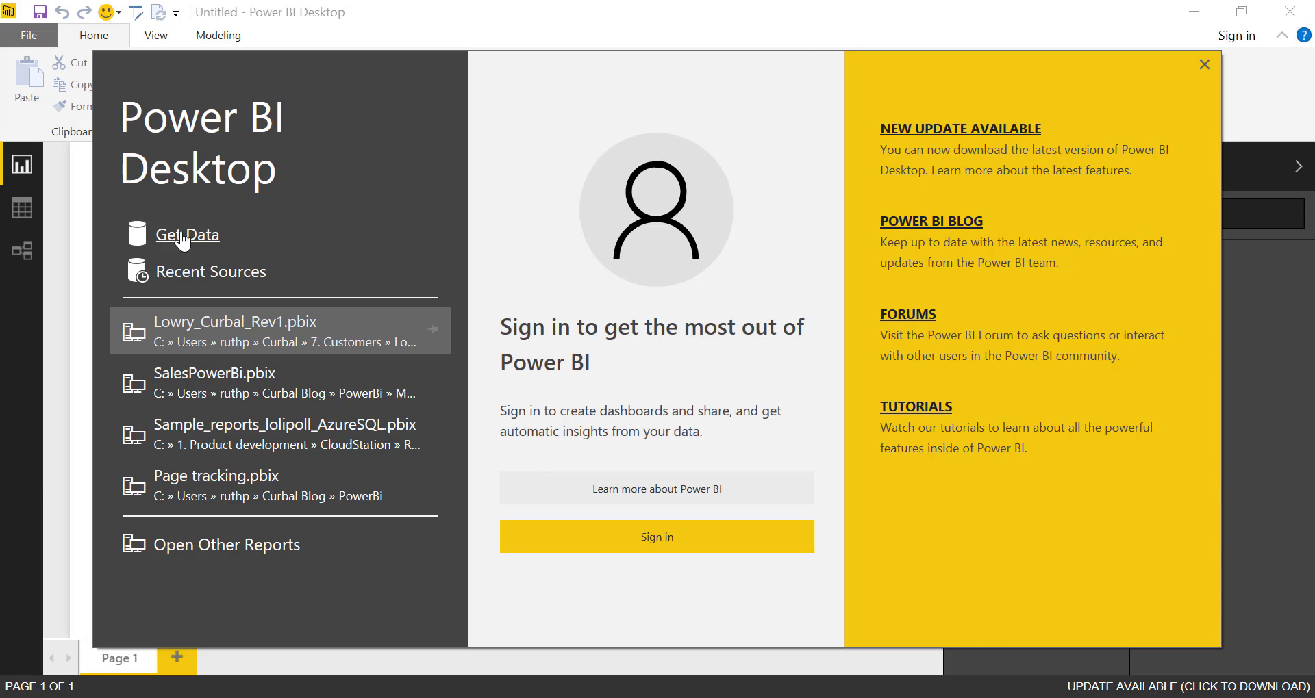
- Connect the new report to the sales folder and open Sales Feb.xlsx and Sales Jan.xlsx in the Query Editor
click(183, 236)
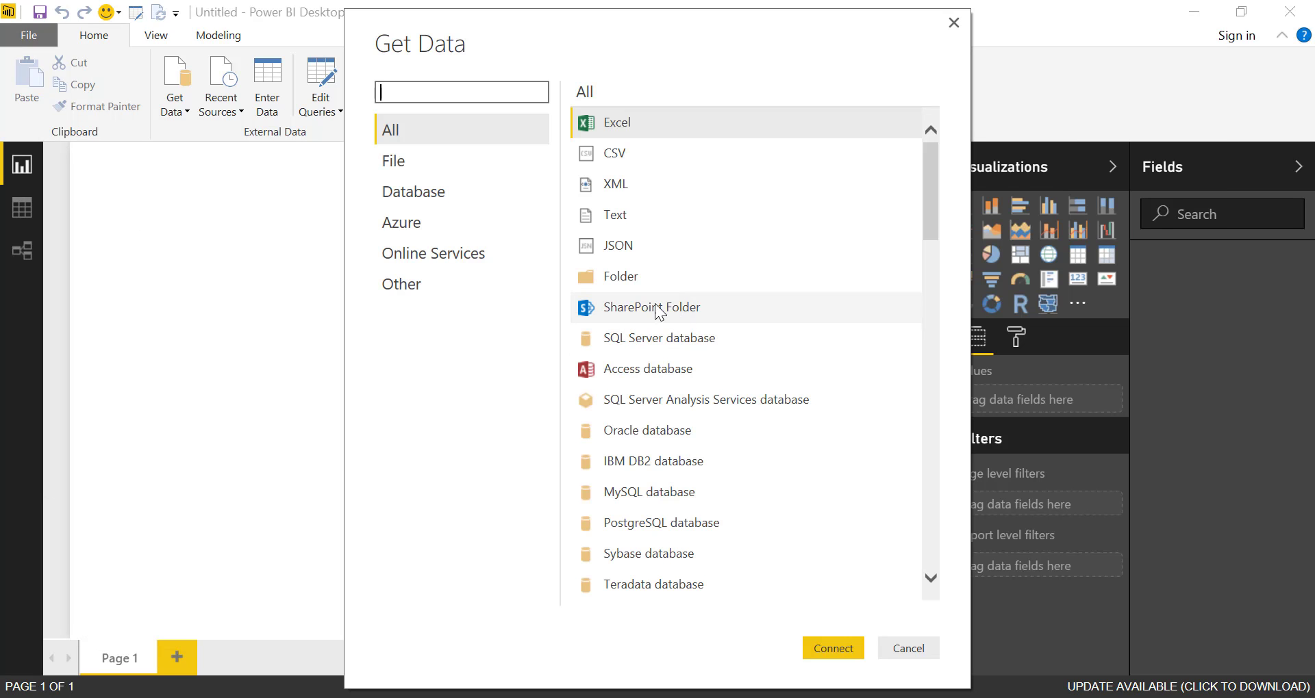
click(621, 281)
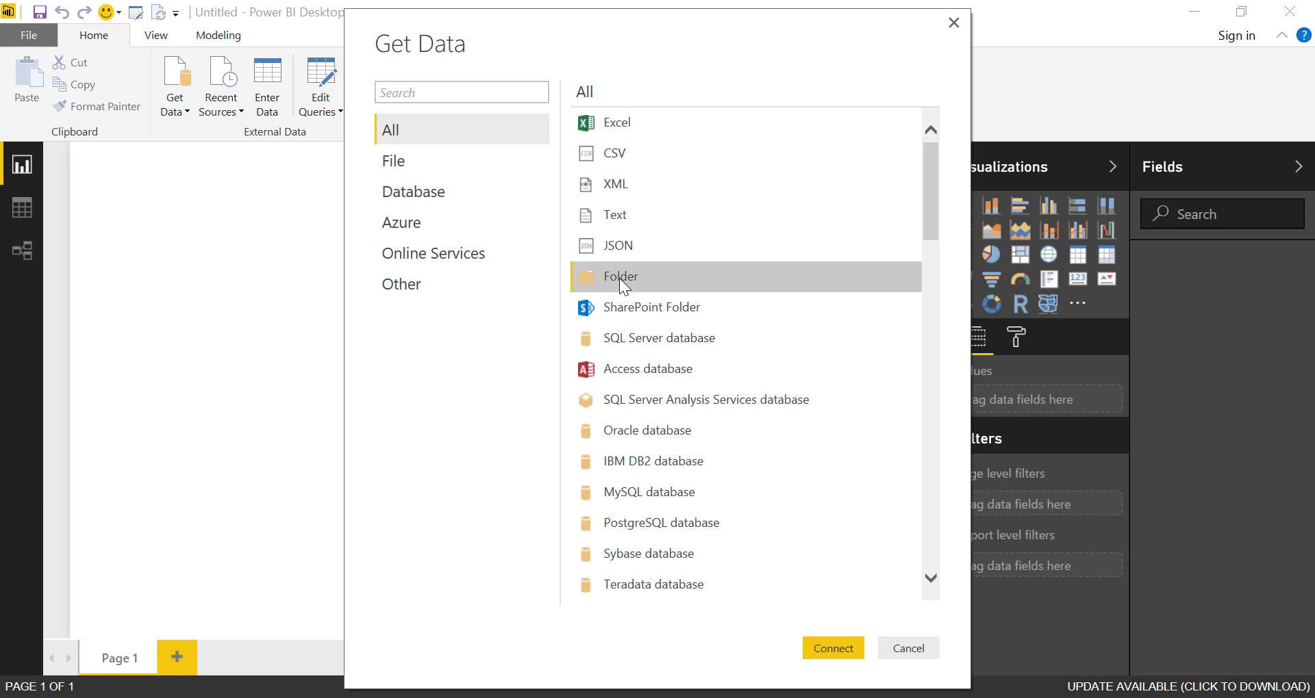
click(840, 652)
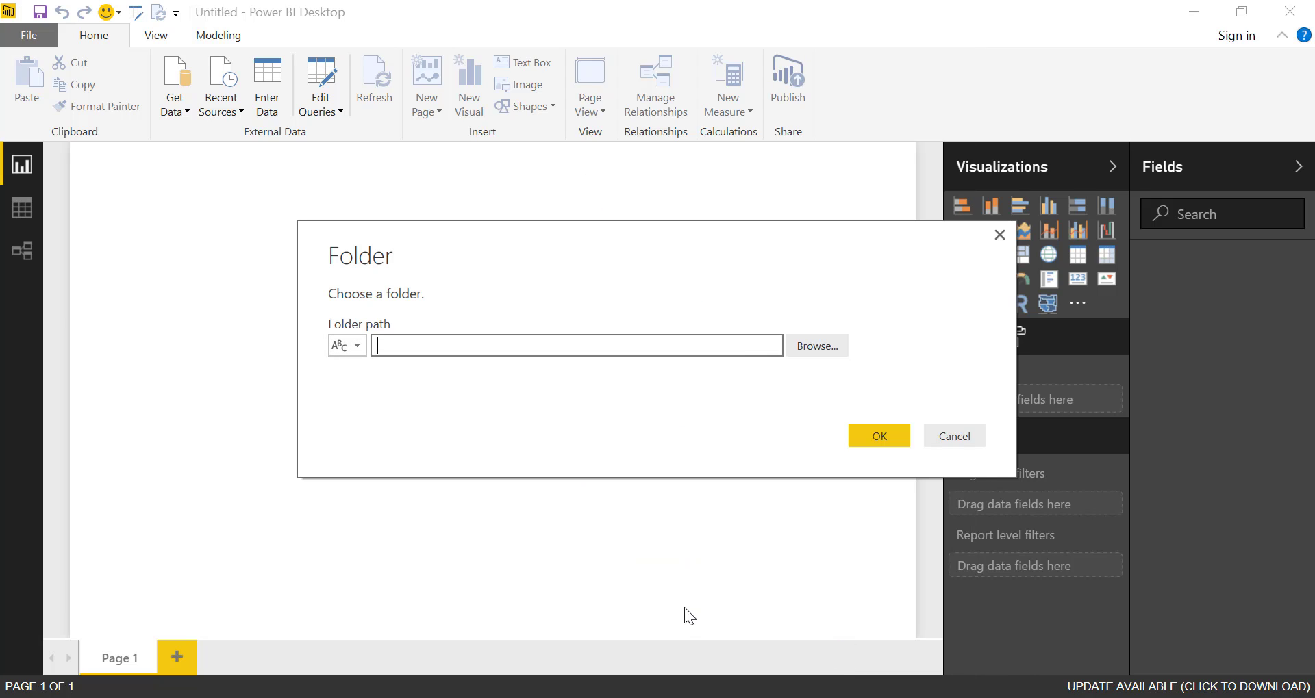
text(C:\Users\ruthp\Curbal Blog\Blog\Tips and tricks\Import excel files from folder)
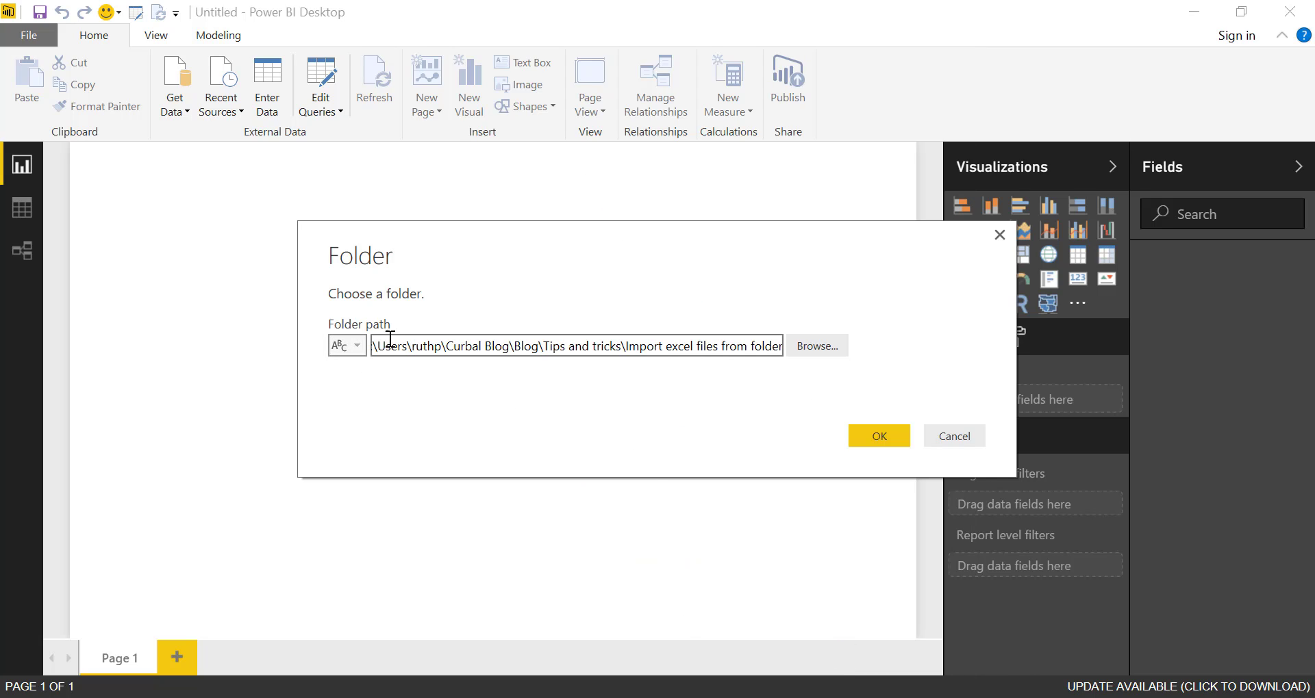
click(886, 437)
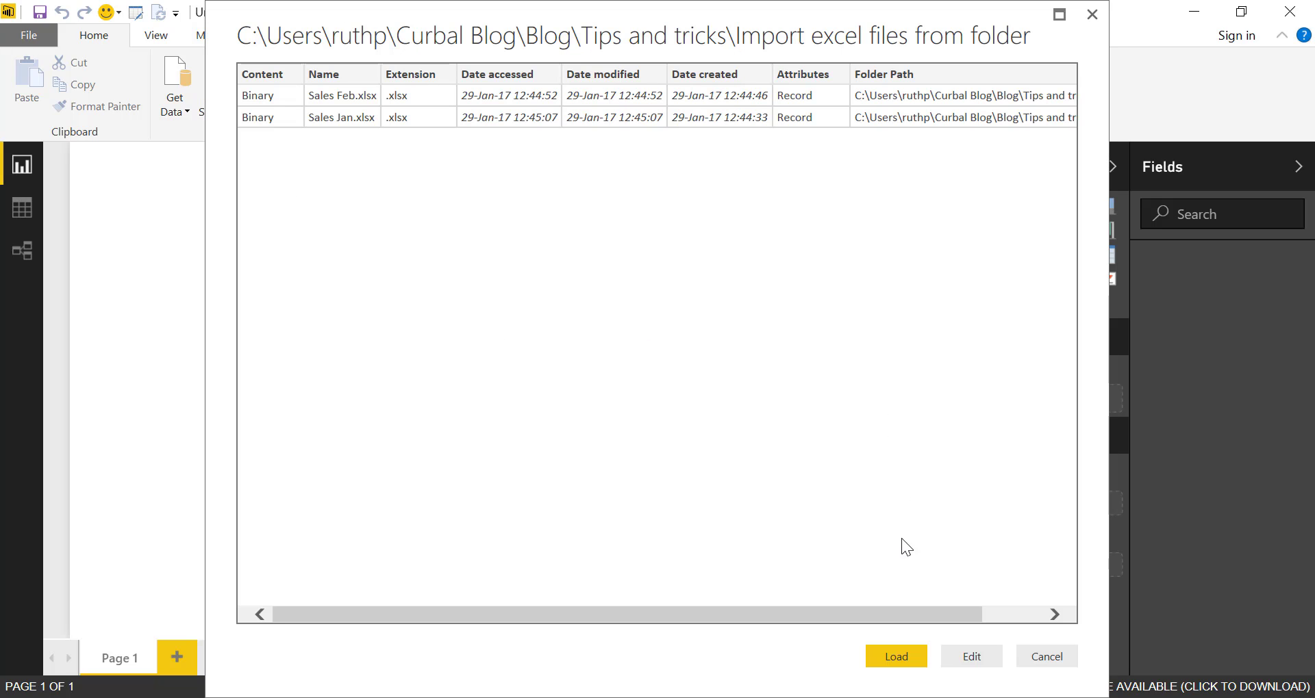
click(984, 660)
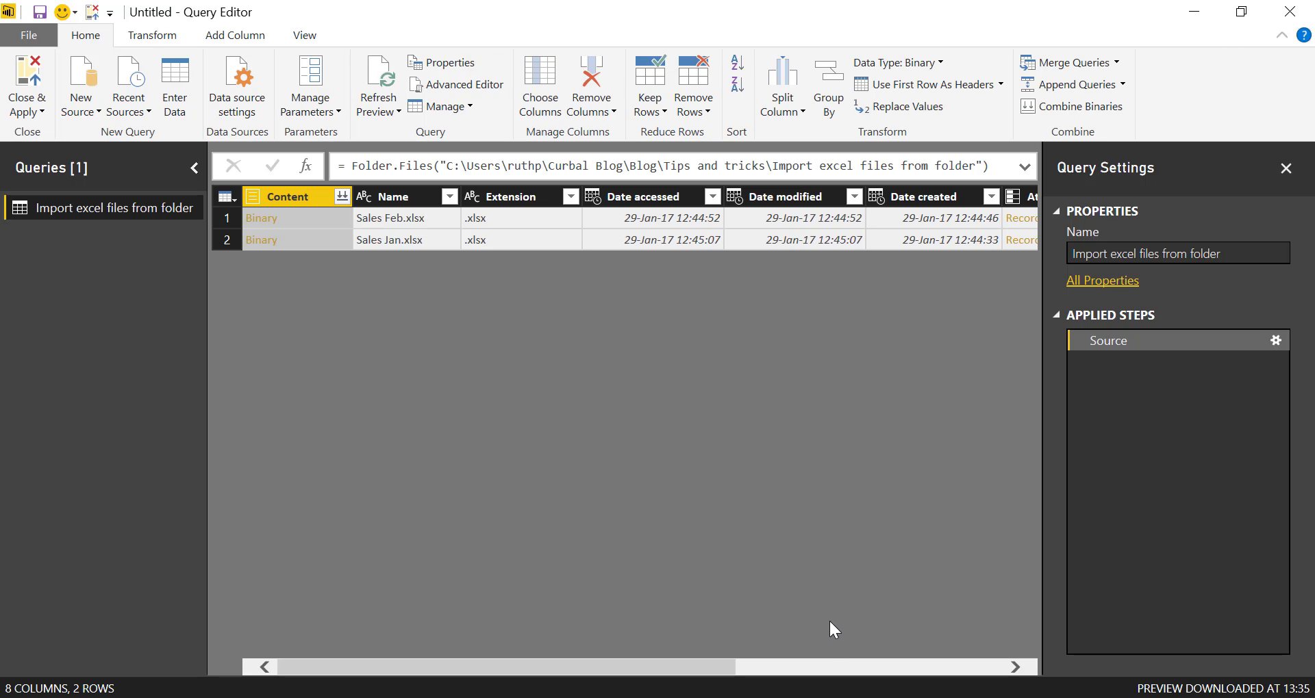
- Remove the Name through Folder Path columns, leaving only Content with two Binary rows
click(396, 196)
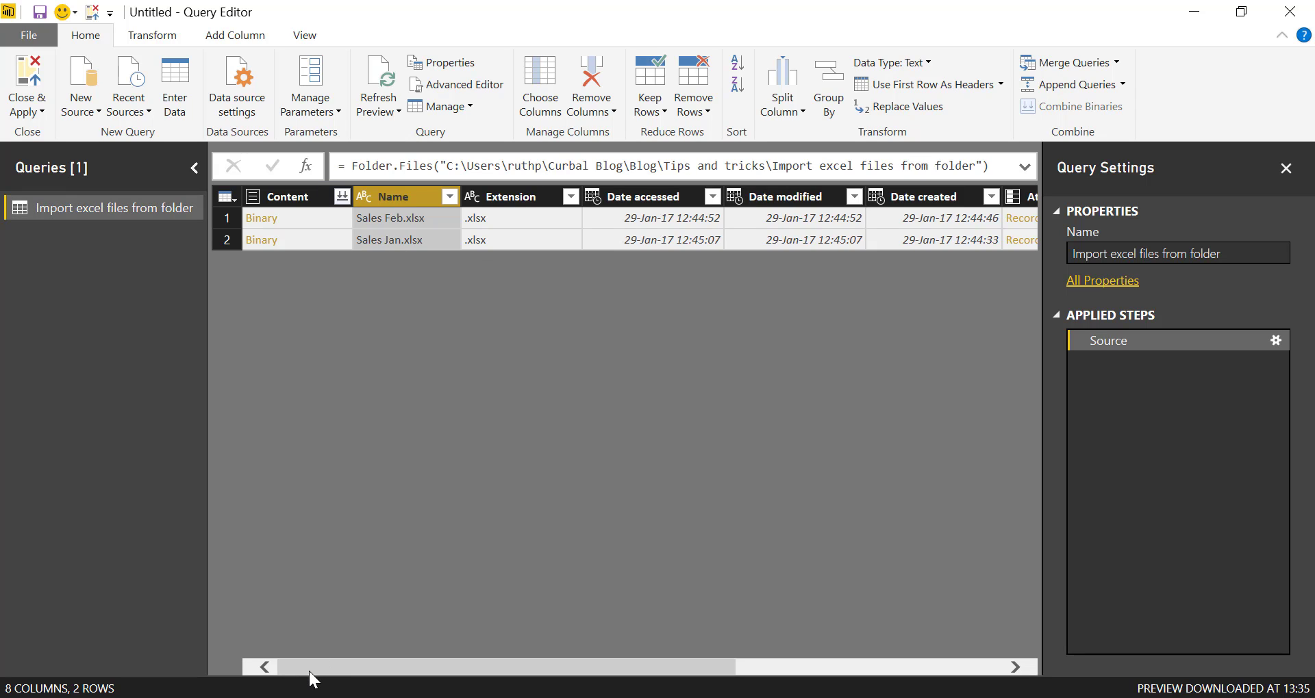
drag(319, 669, 587, 671)
shift+click(823, 200)
right_click(824, 200)
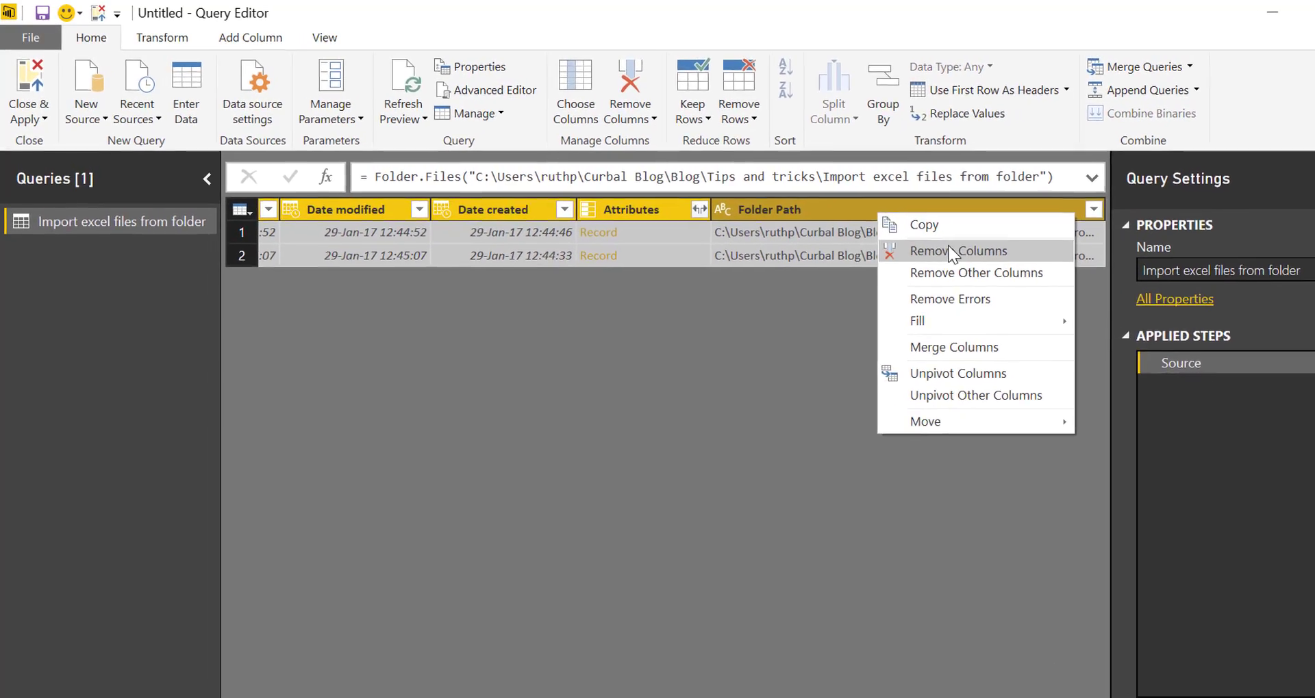
click(950, 252)
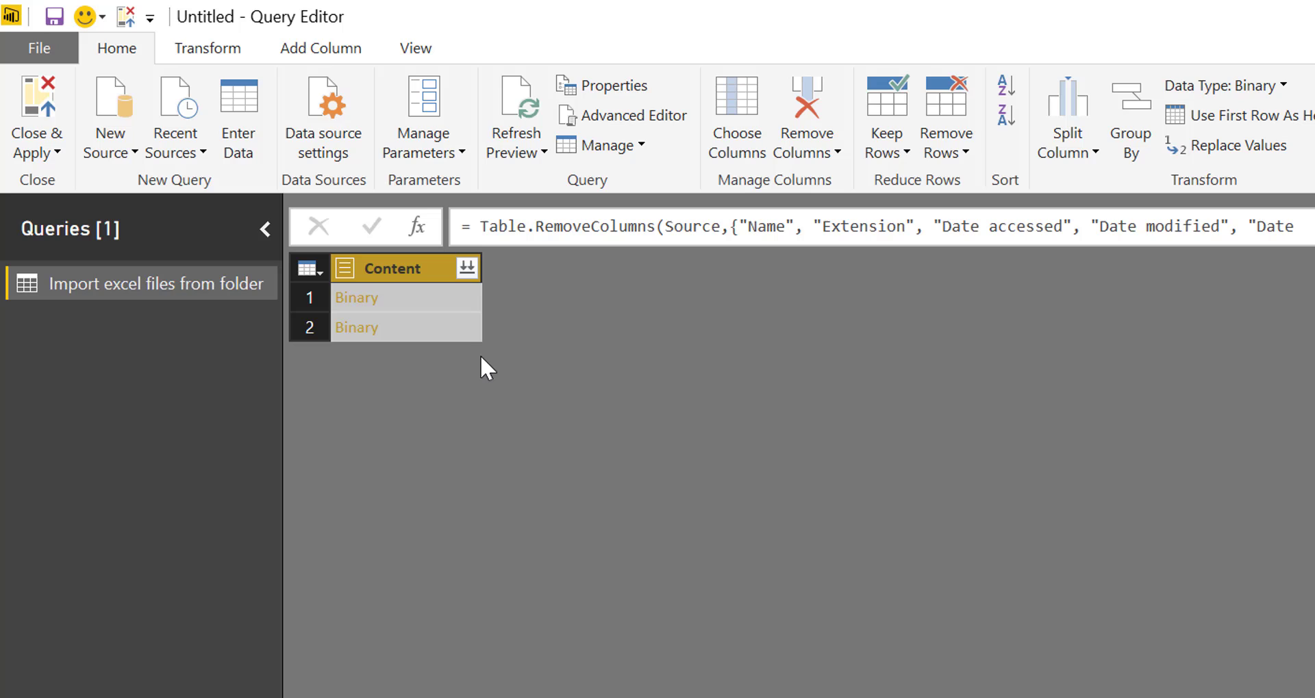
- Add a Custom column with formula =Excel.Workbook([Content]), giving a Table for each workbook
click(340, 47)
click(39, 120)
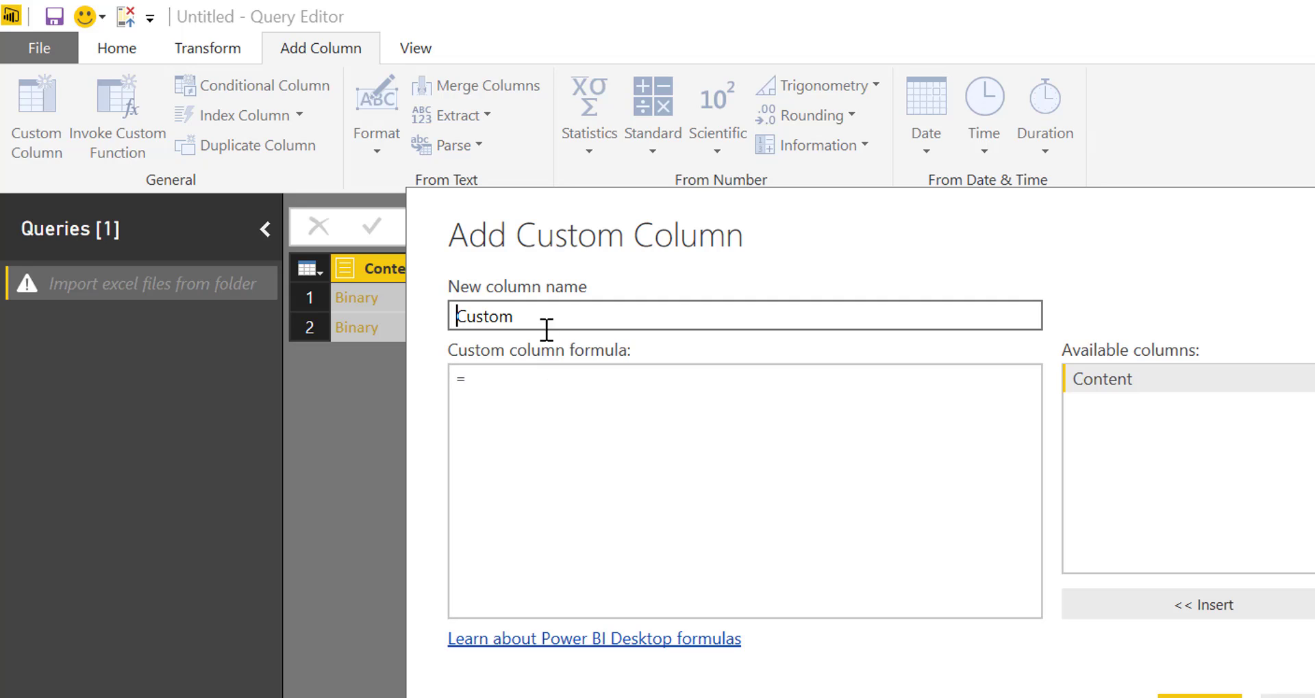
drag(538, 317, 417, 322)
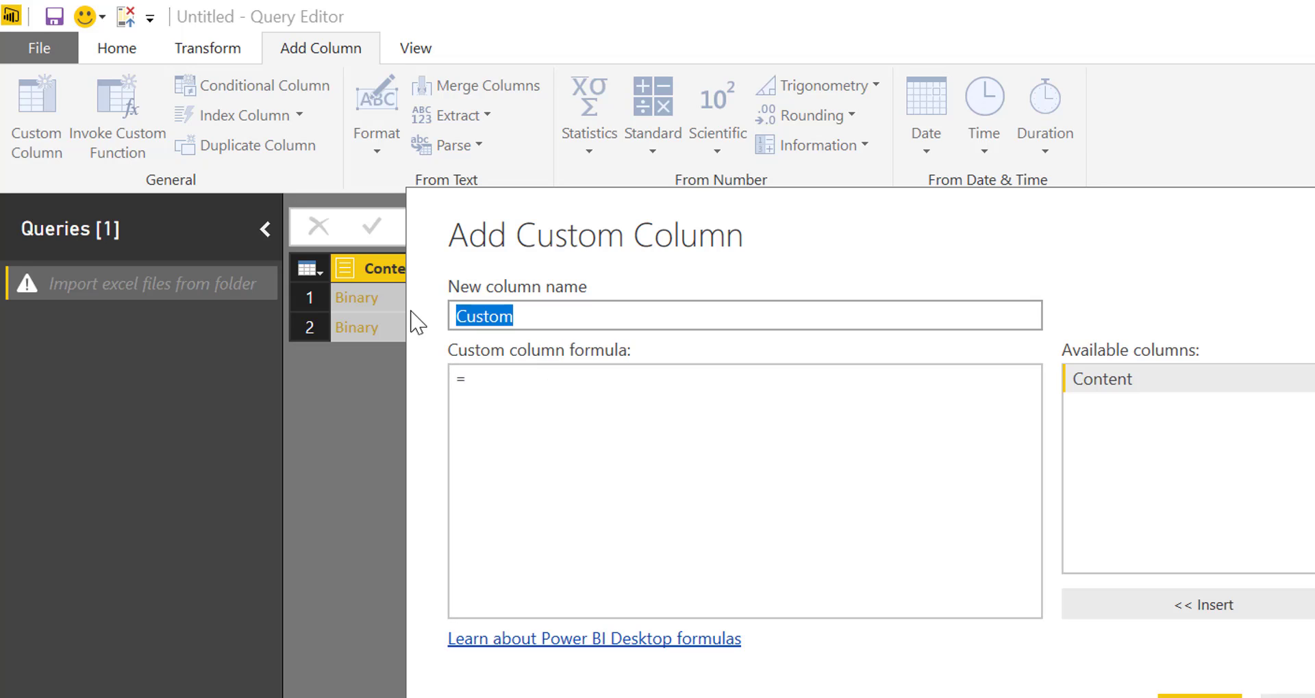
click(574, 392)
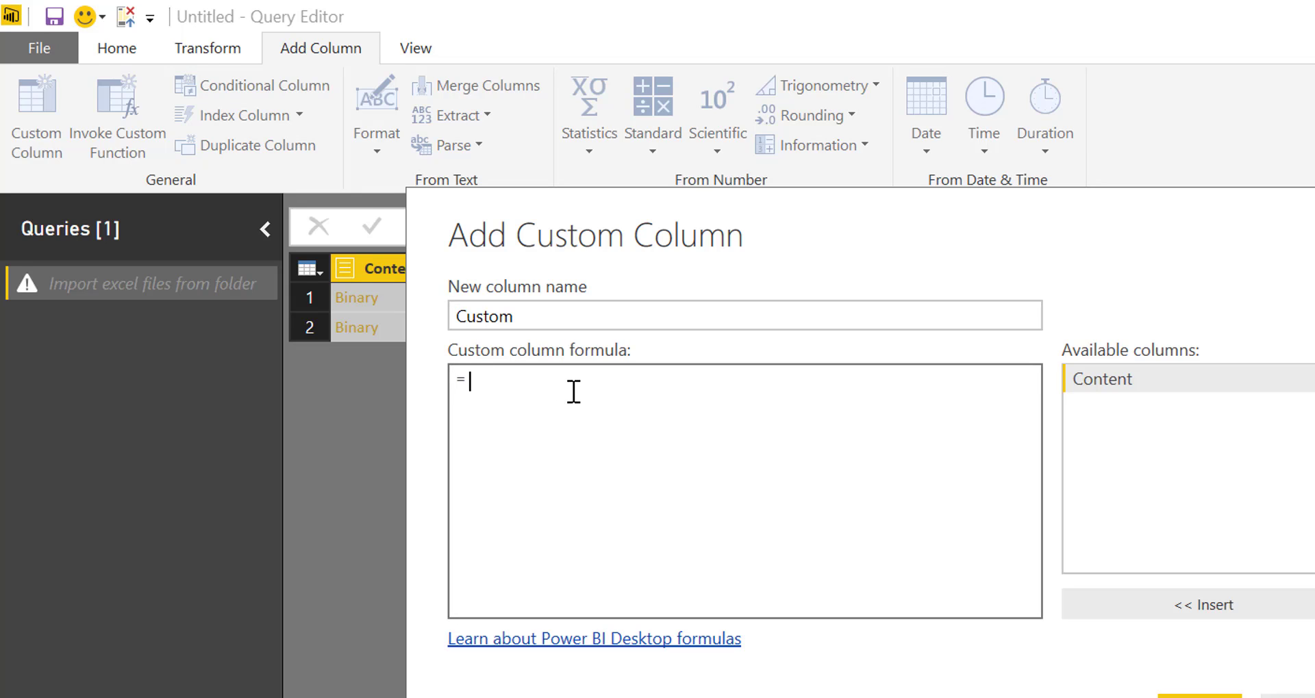
text(Excel.Workbook()
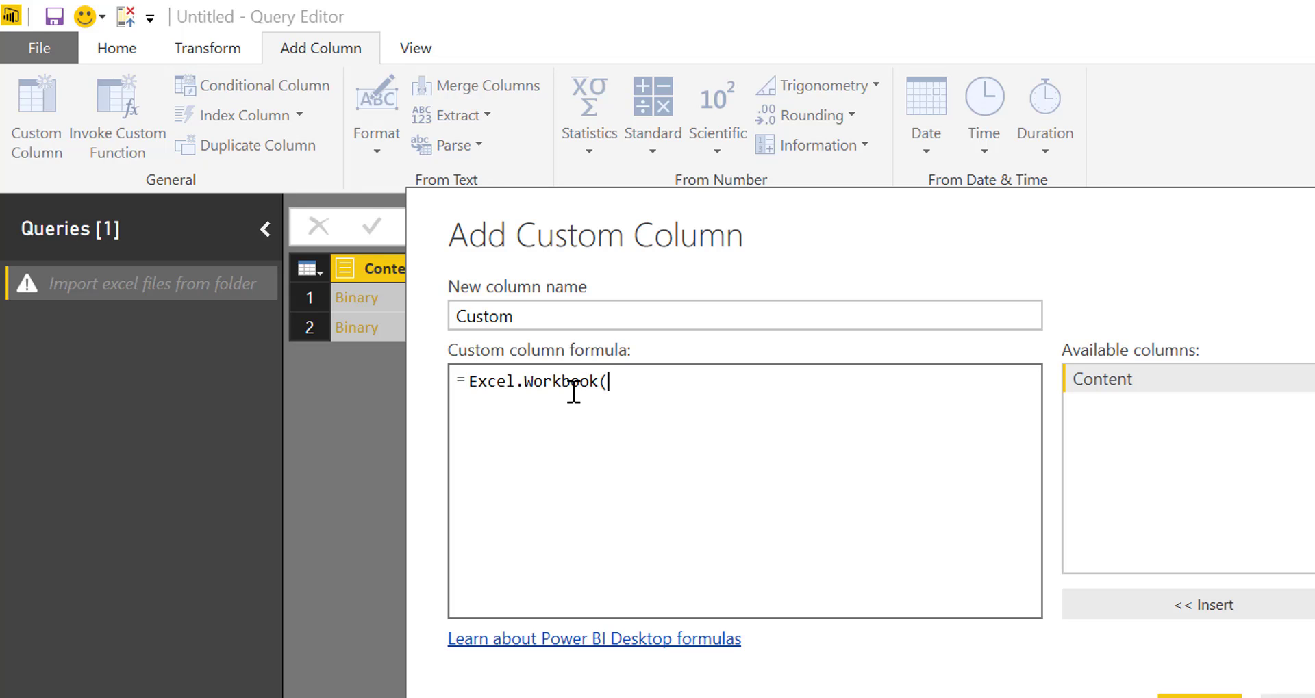
click(1151, 383)
click(1195, 607)
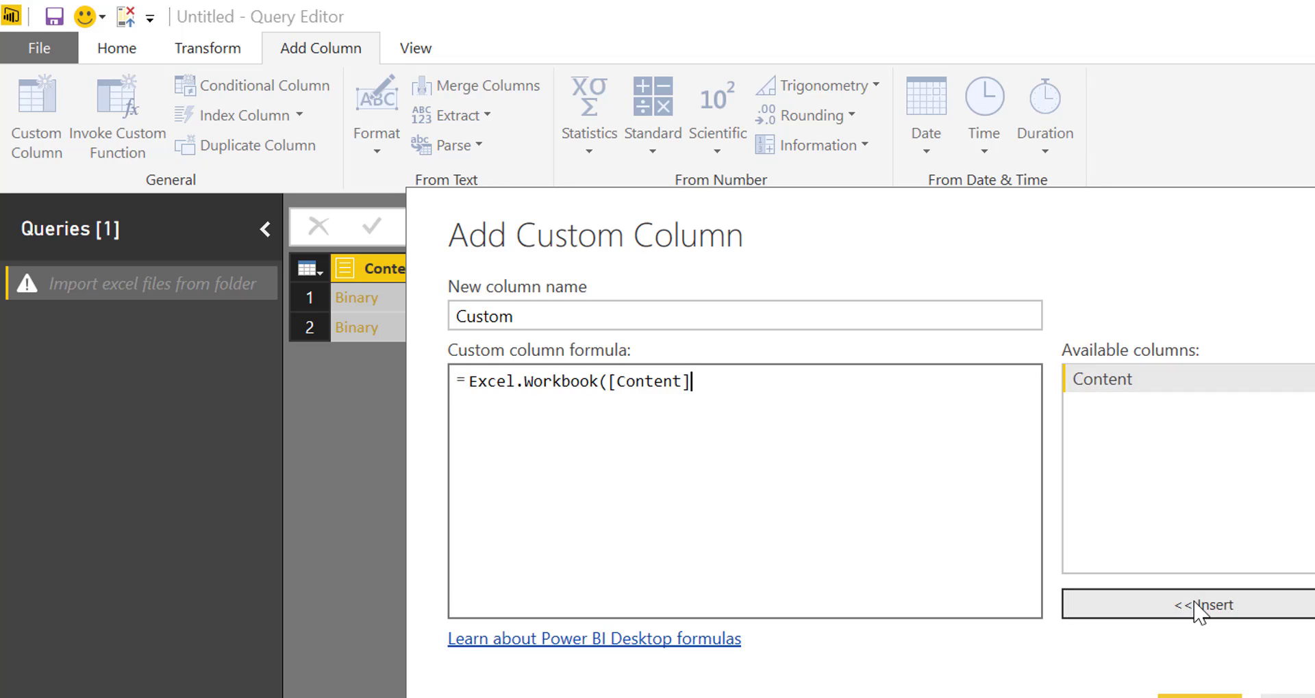
text())
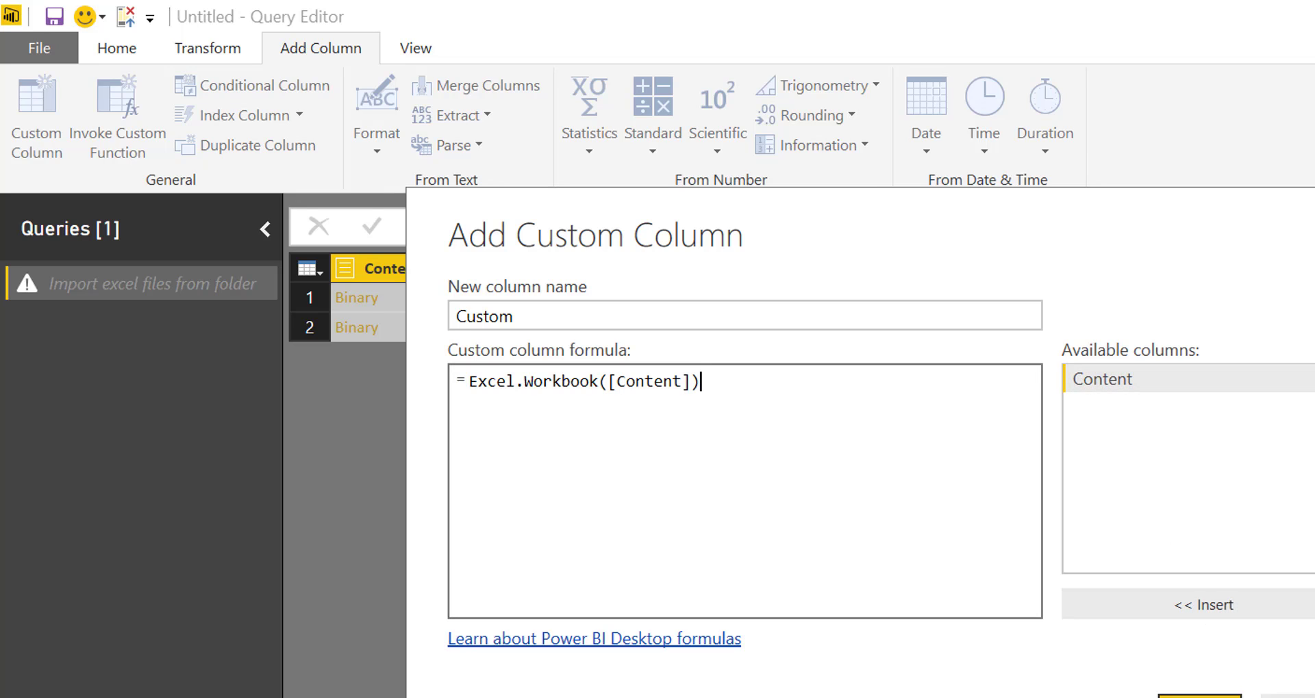
click(1198, 696)
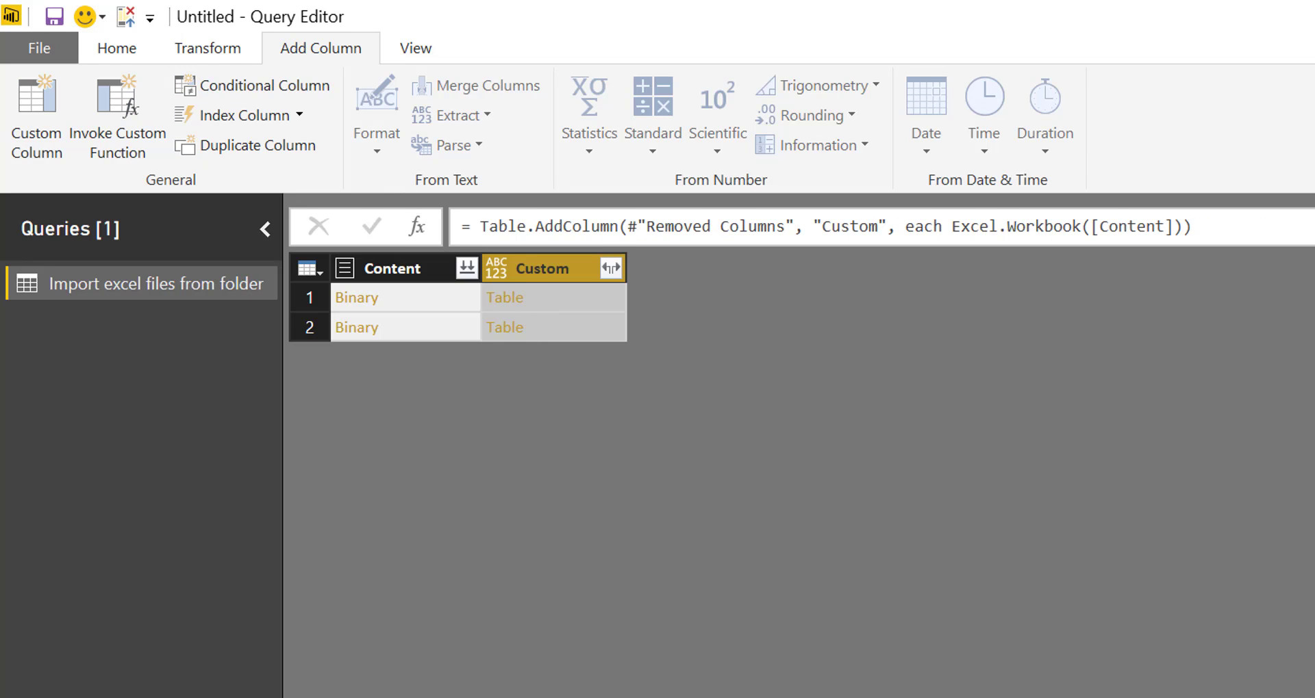
- Expand Custom into Name, Data, Item, Kind and Hidden, and clear the 'Custom' prefix in the step settings
click(610, 268)
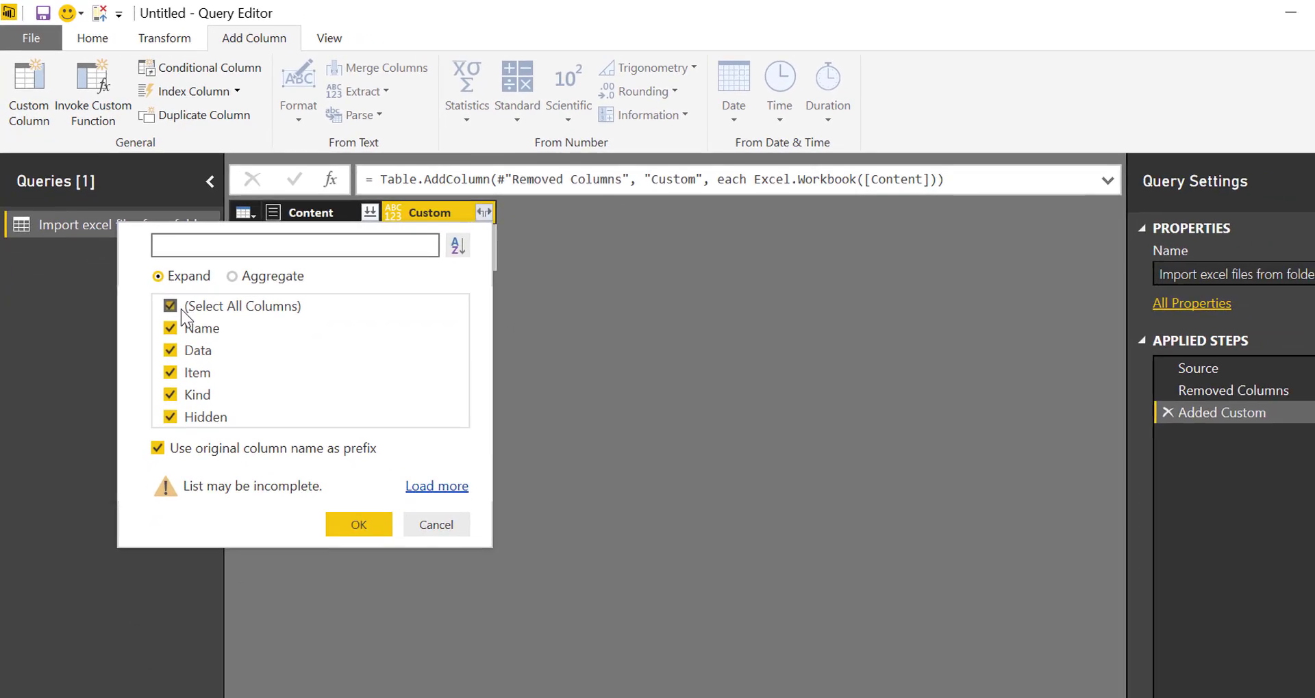
click(356, 524)
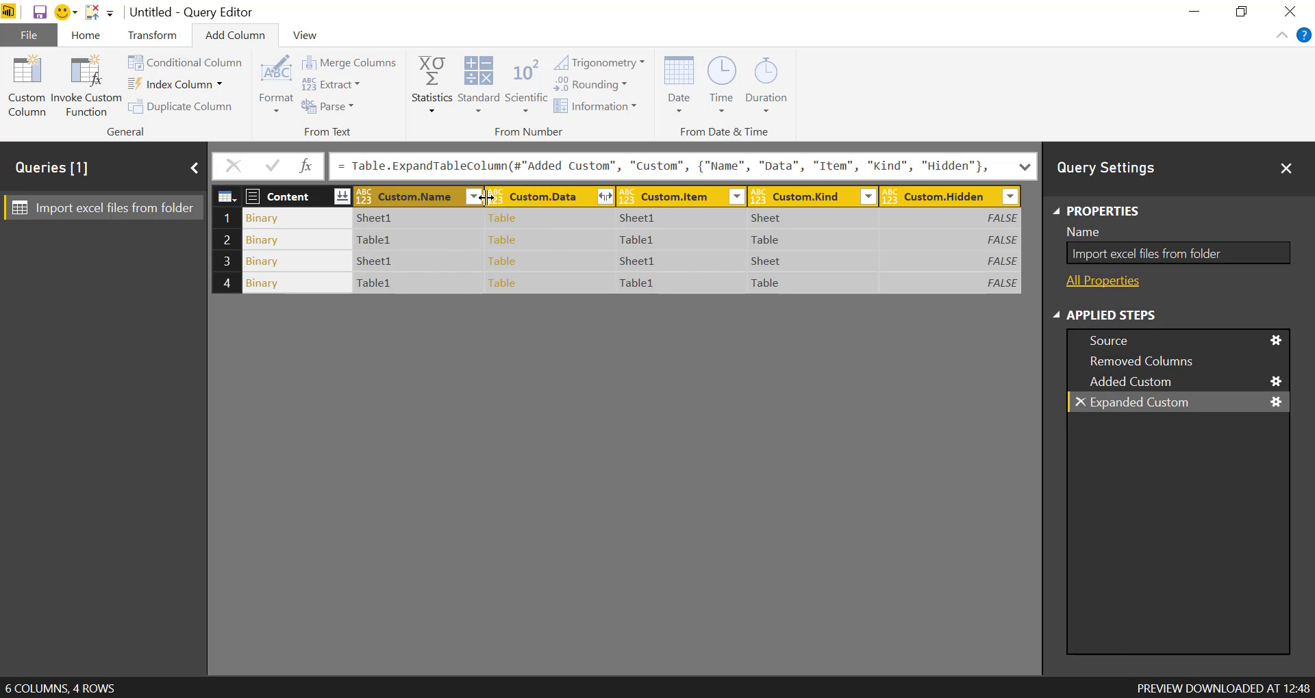
click(1275, 402)
double_click(622, 590)
key(BackSpace)
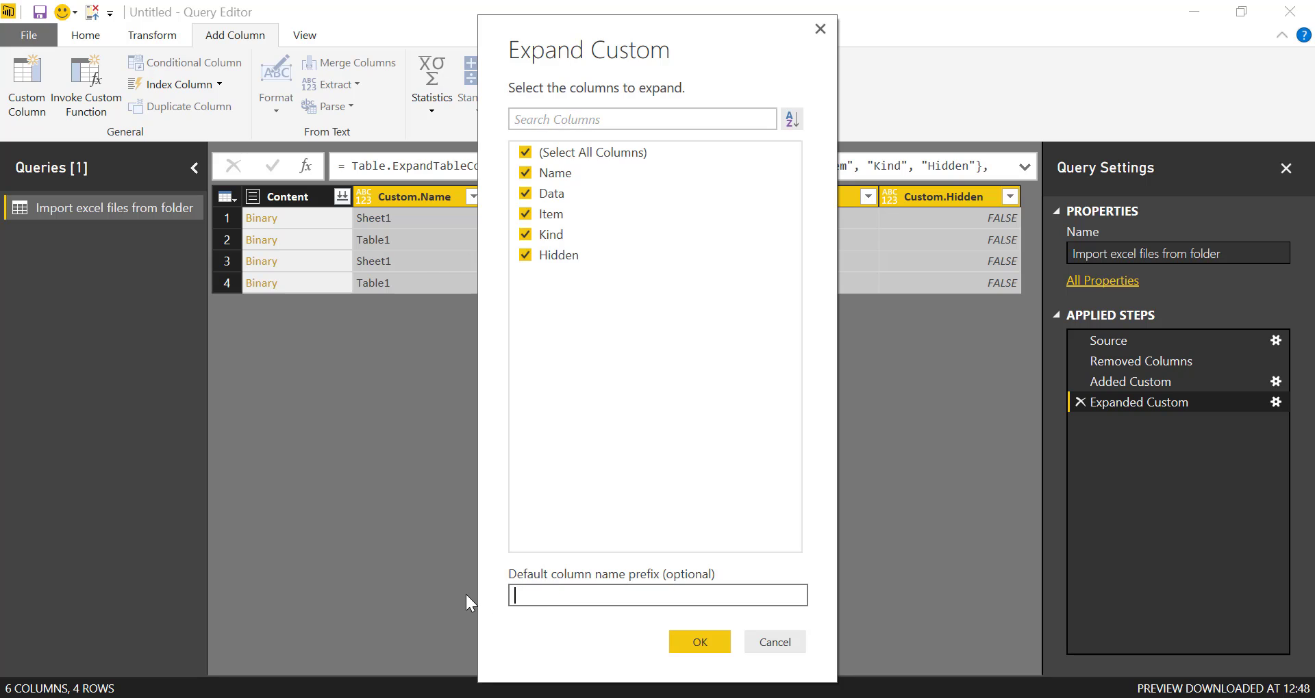
click(690, 639)
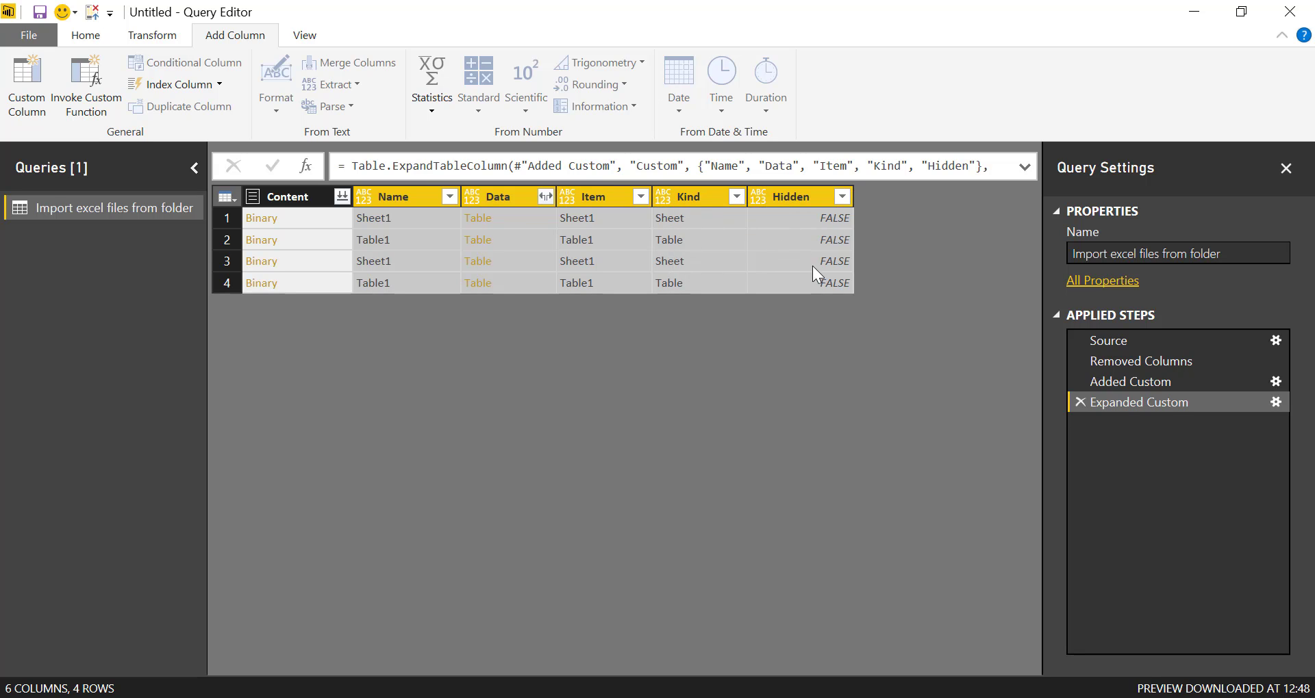
- Limit the Custom expansion to Data only, then expand Data into Data.Column1 onward, giving 28 rows
click(1276, 404)
click(531, 152)
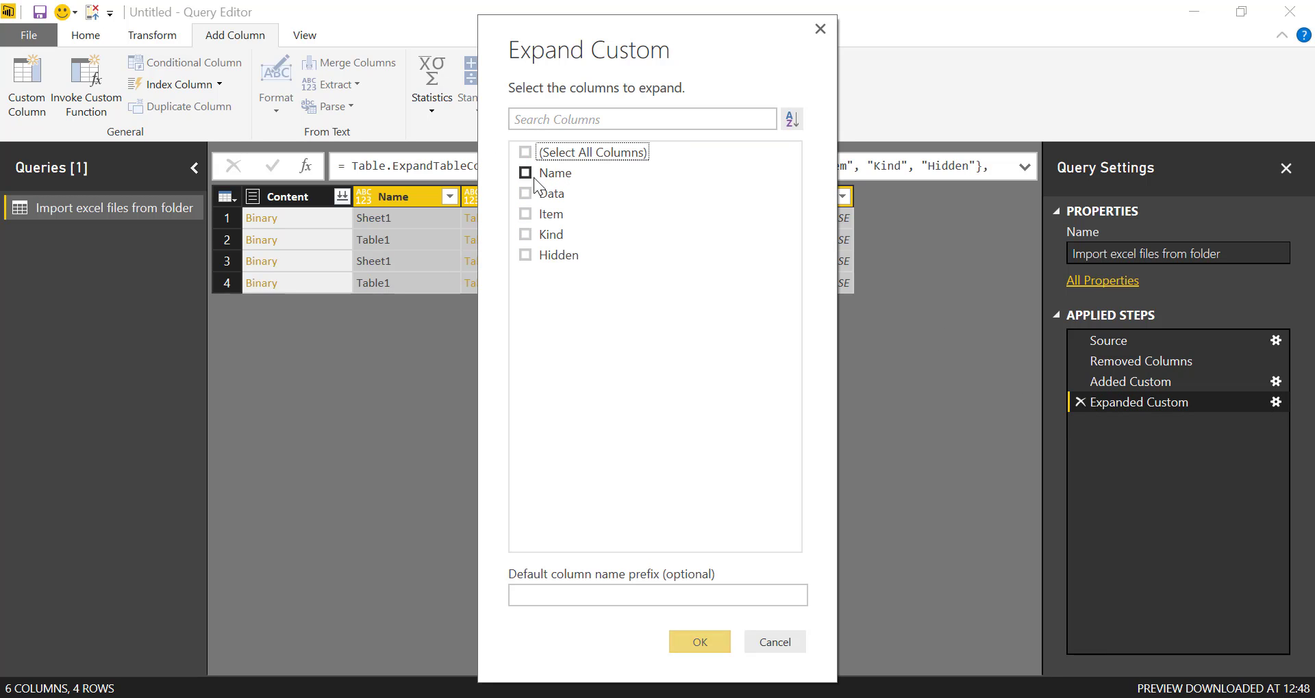
click(531, 193)
click(690, 645)
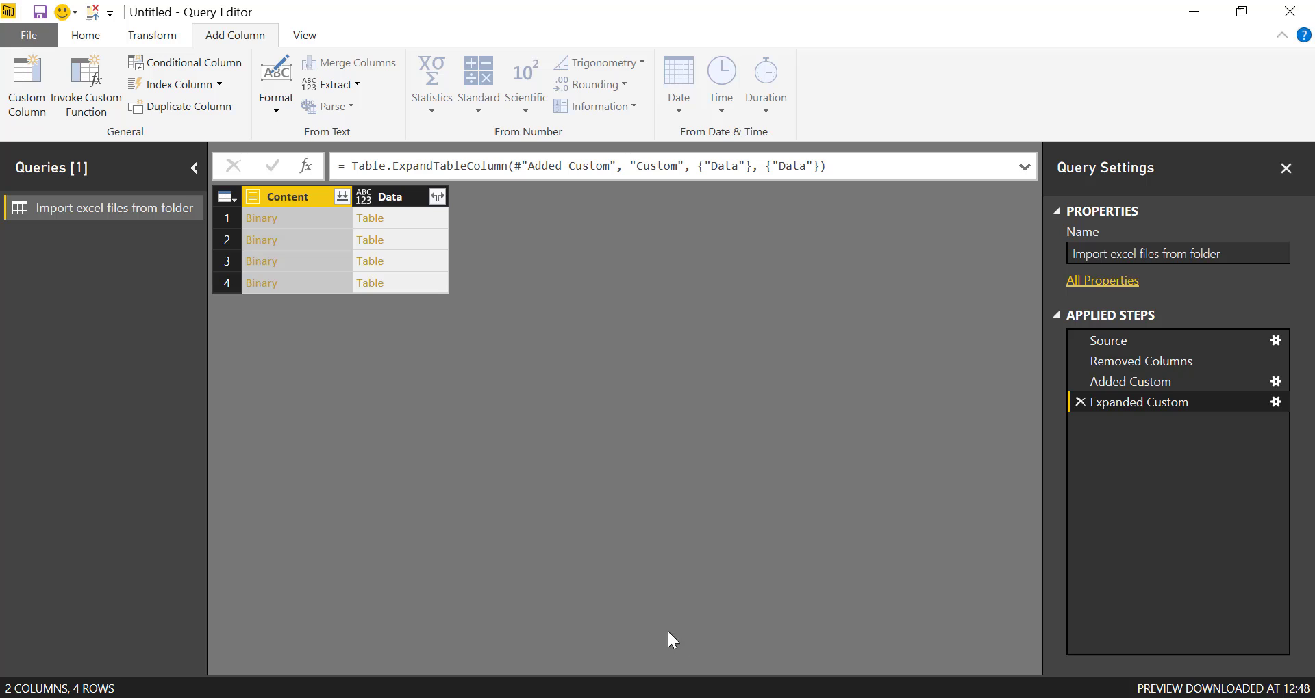
click(438, 199)
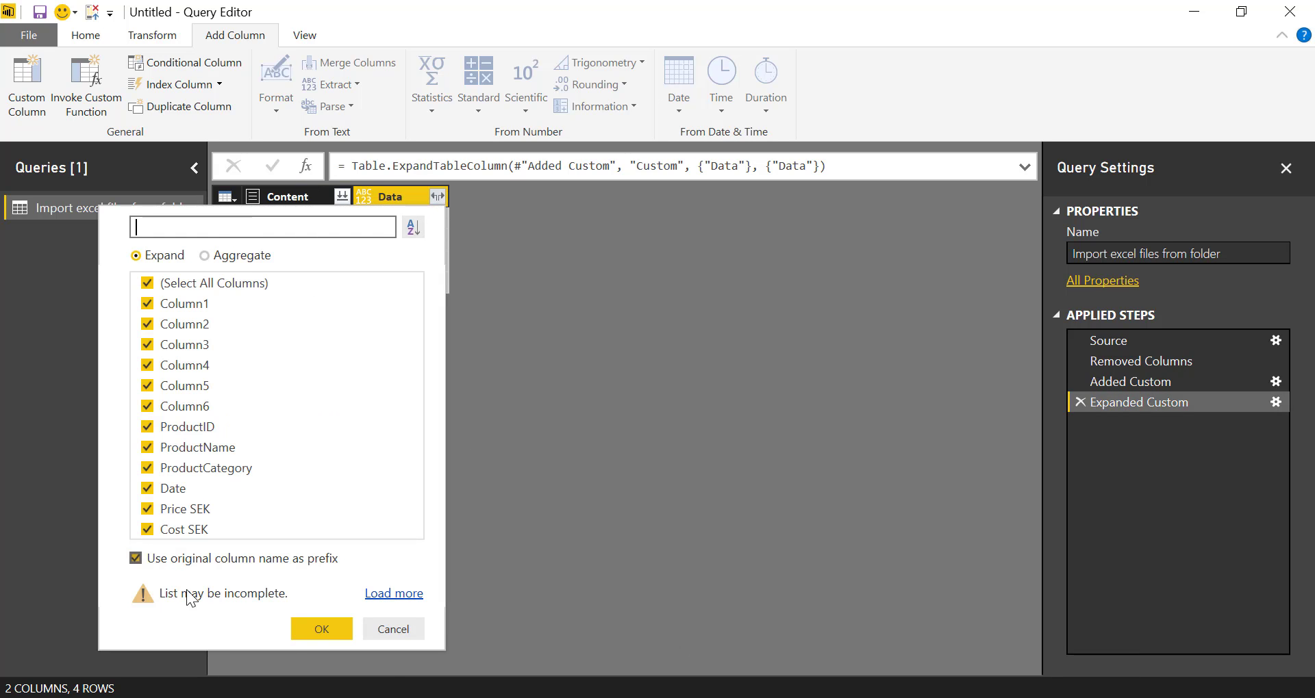
click(313, 627)
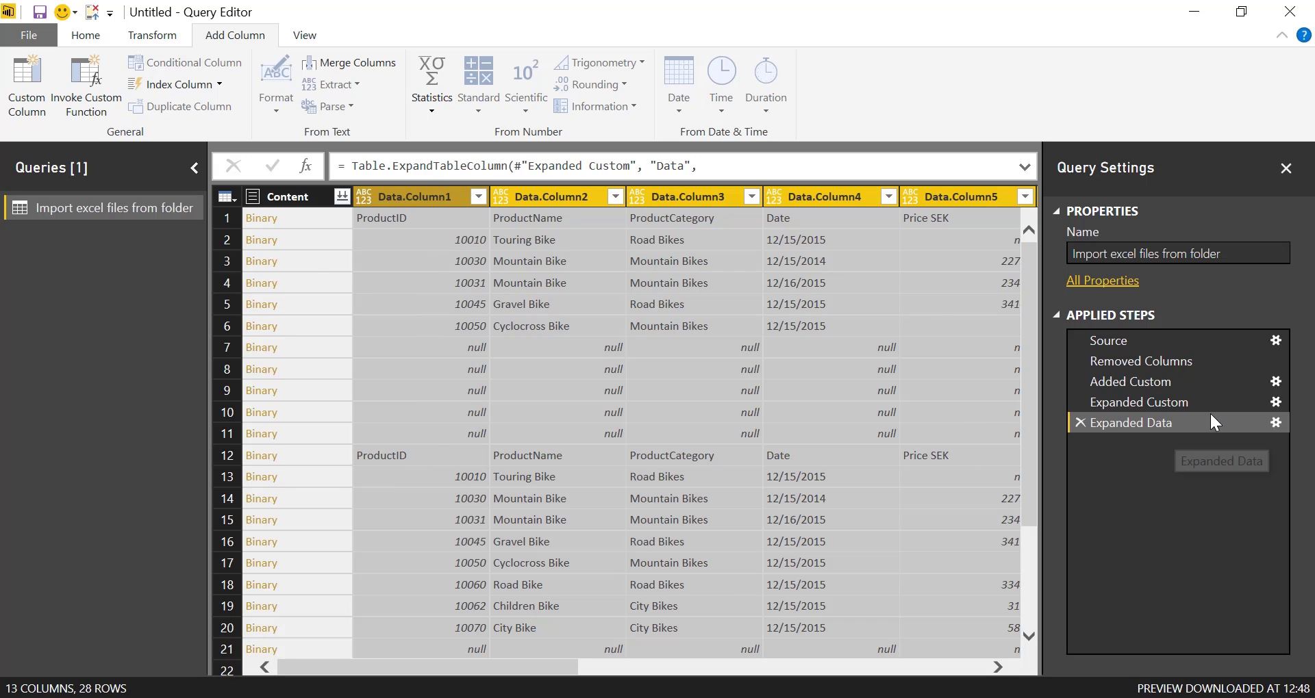
- Change the Added Custom formula to Excel.Workbook([Content],true) so headers are promoted
click(1278, 408)
click(1276, 402)
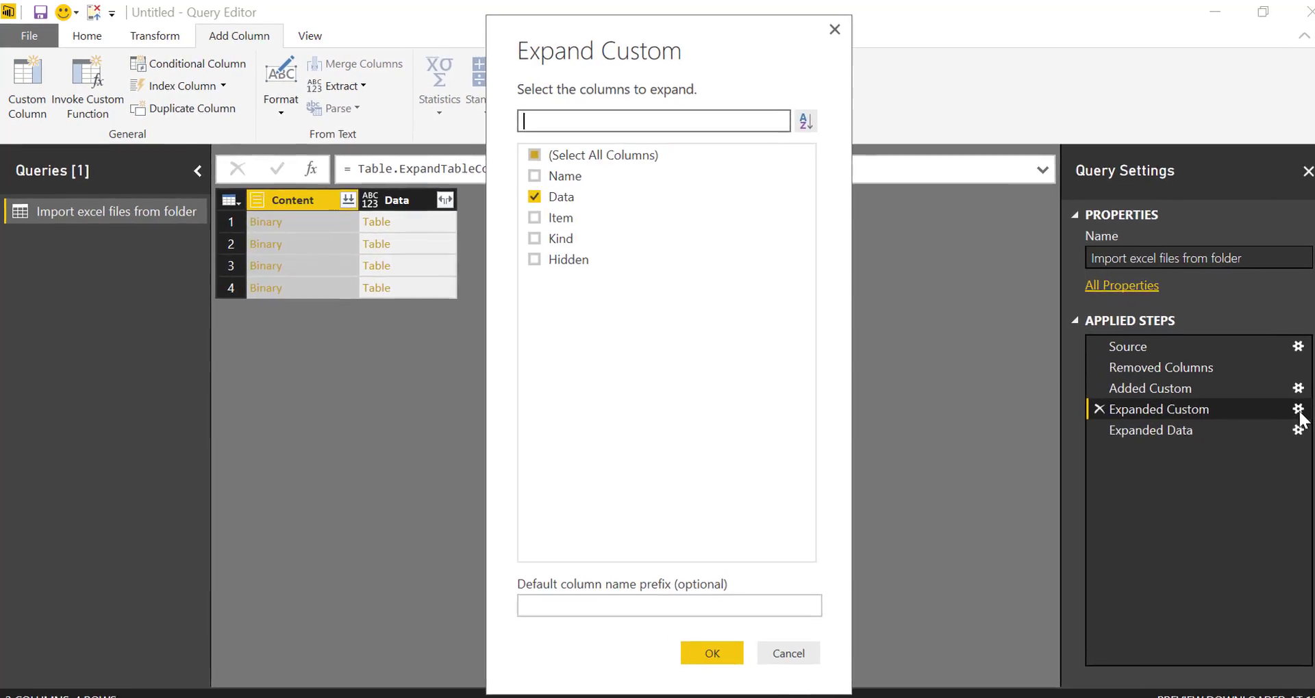
key(Escape)
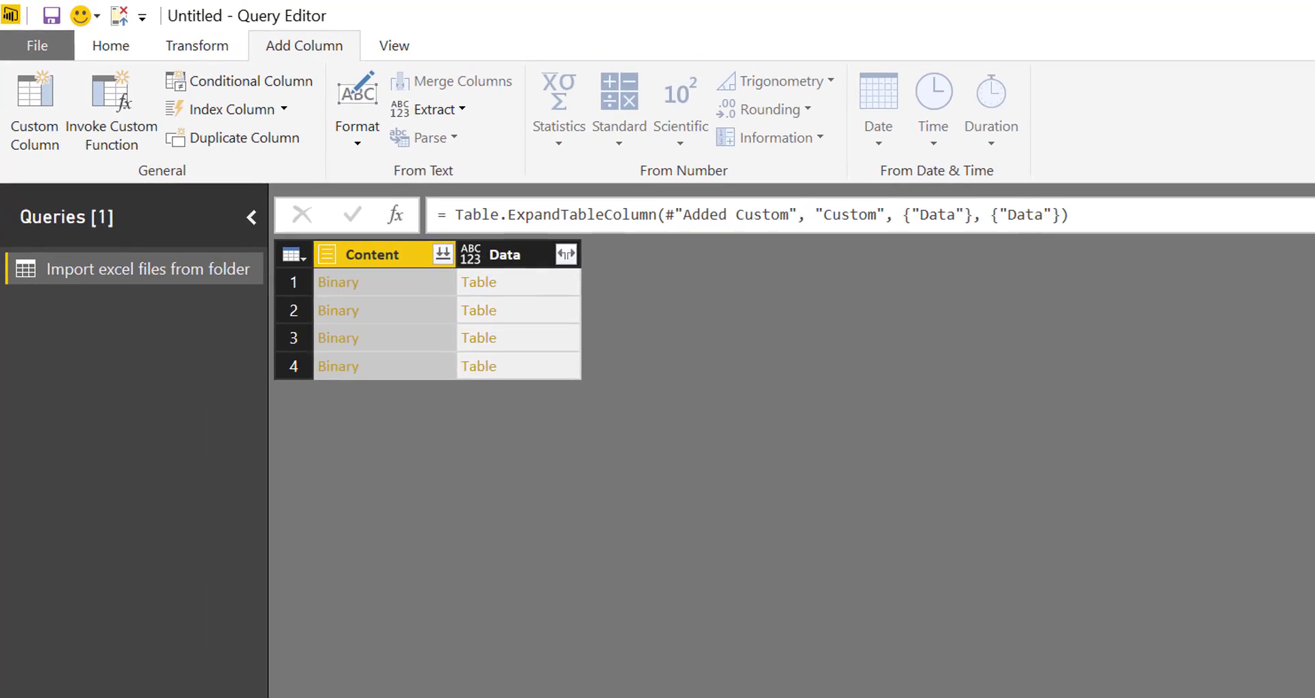
key(Up)
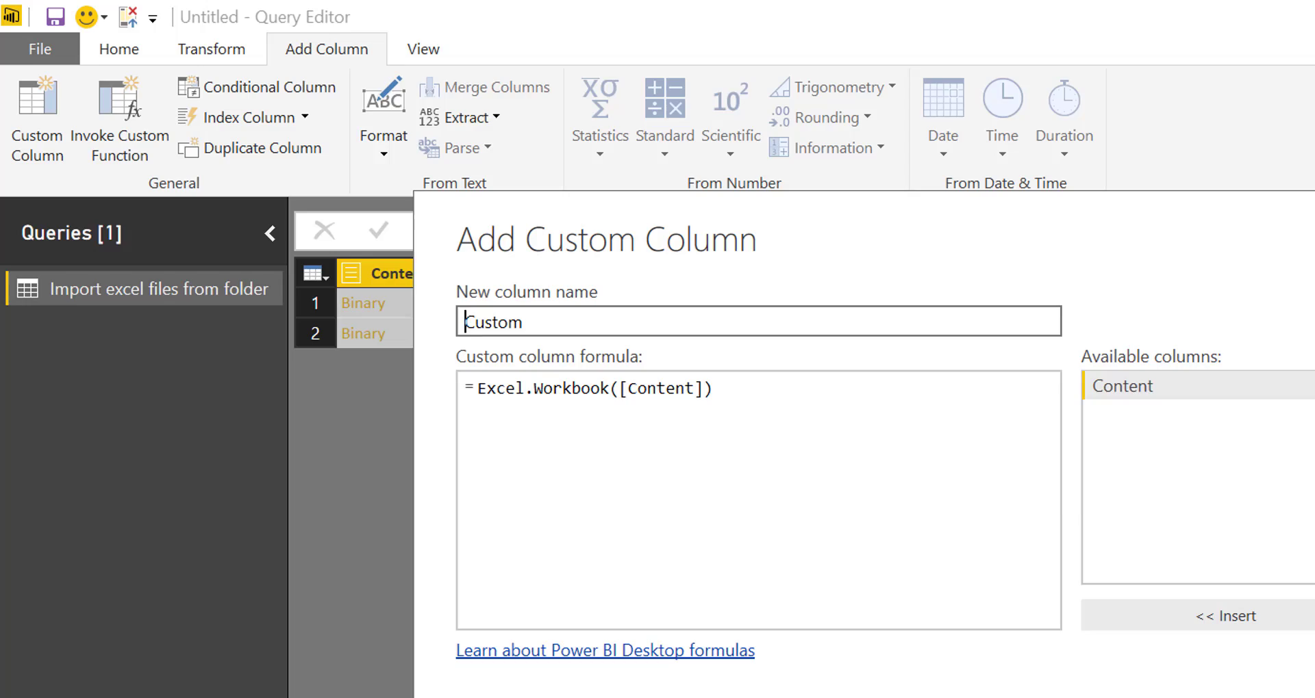
click(708, 391)
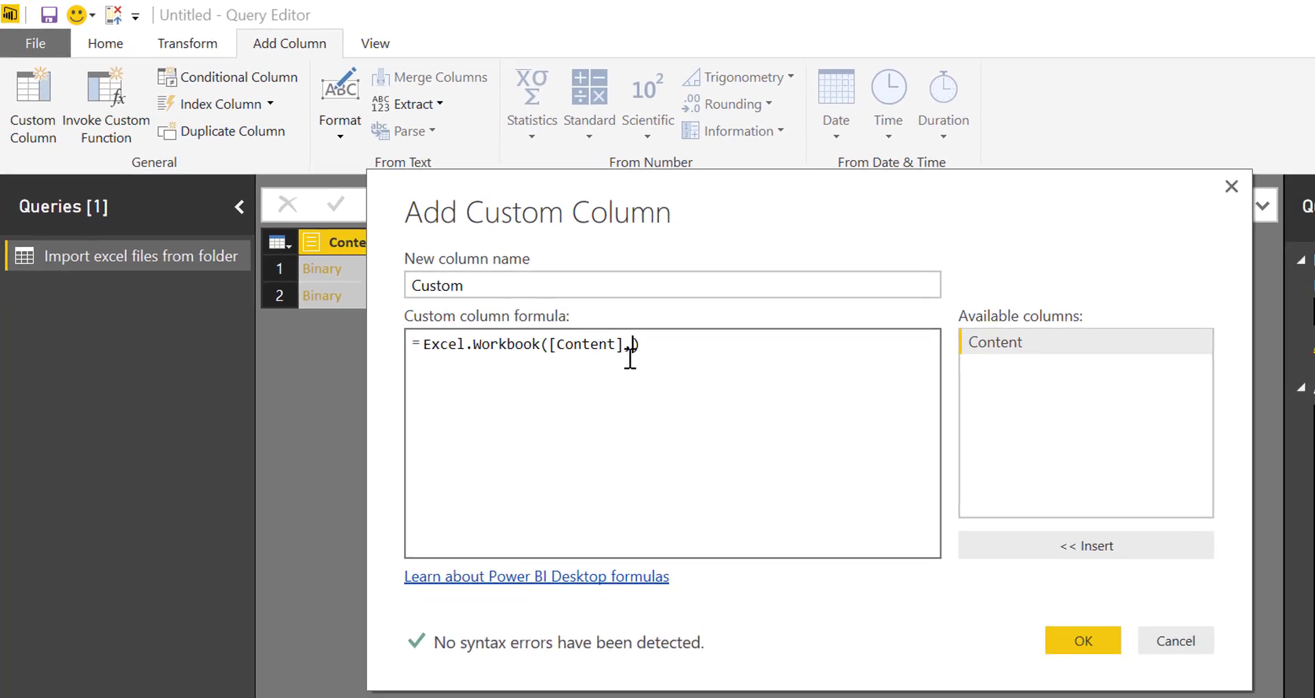
text(,true)
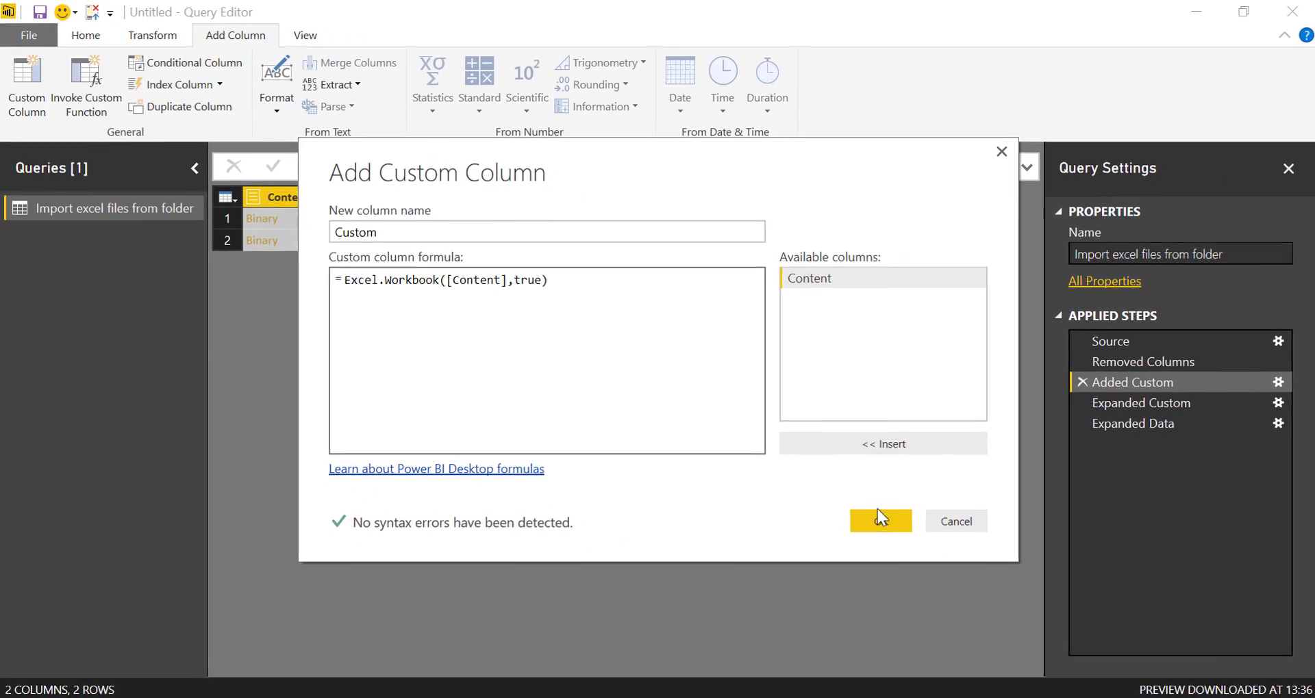
click(900, 533)
- Delete the outdated Expanded Data step, leaving four Table rows
click(1147, 423)
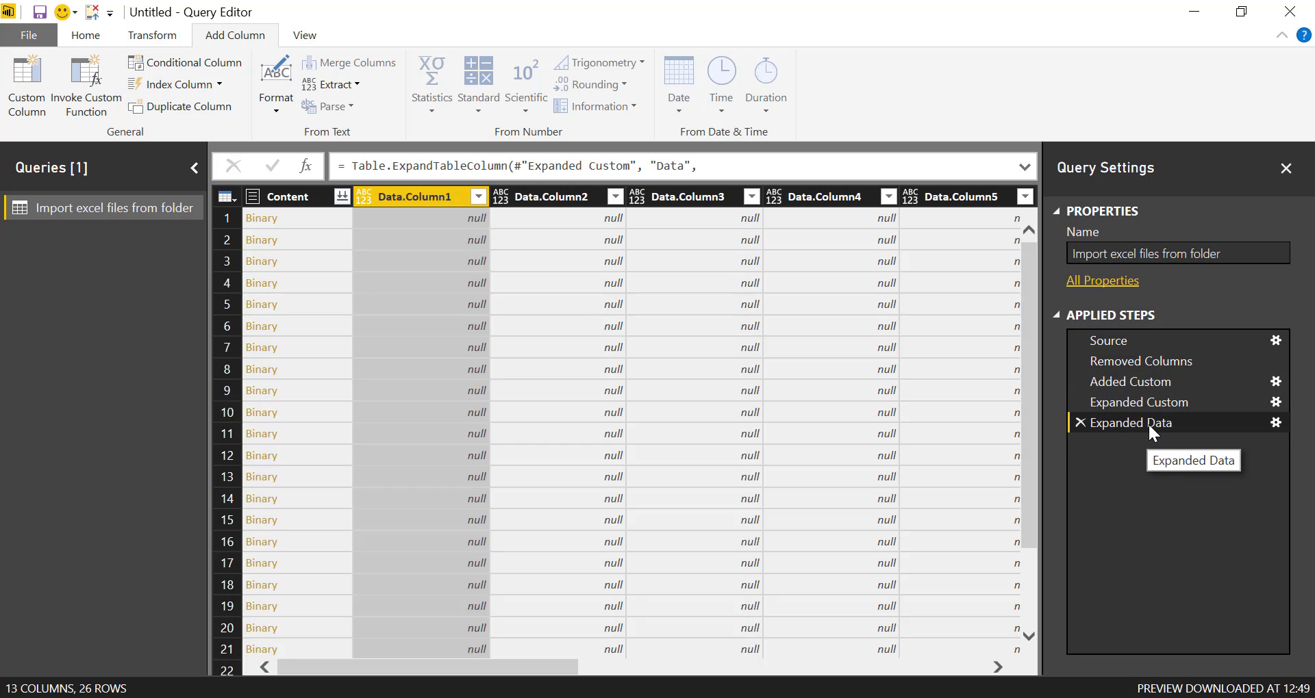
scroll(865, 392, down, 2)
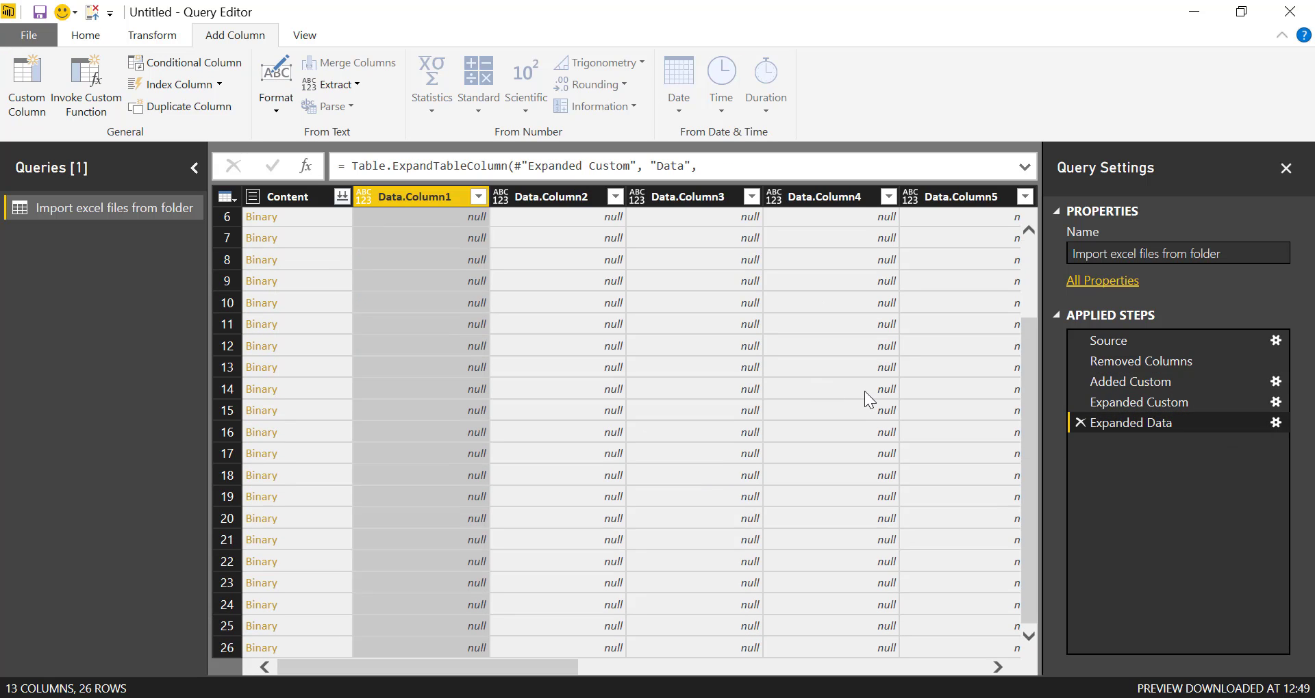
click(1089, 403)
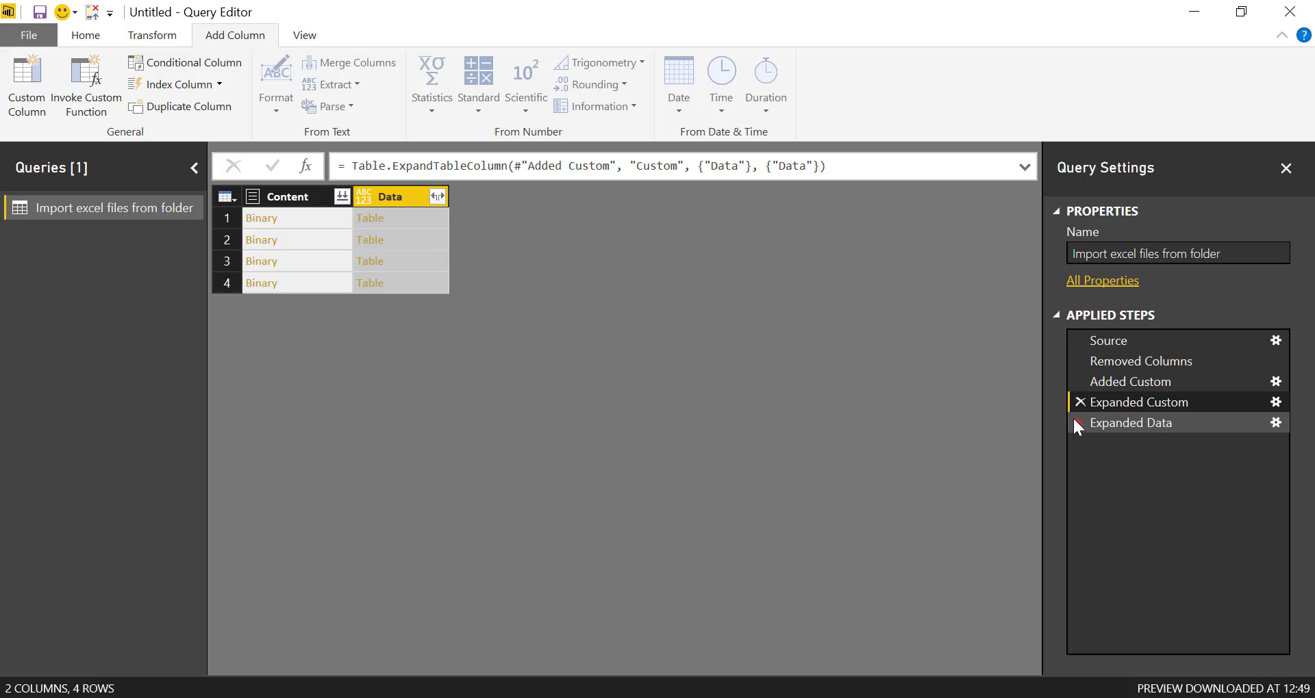
click(1075, 423)
- Expand all Data columns, from Data.ProductID through Data.Cost SEK, across 26 rows
click(438, 197)
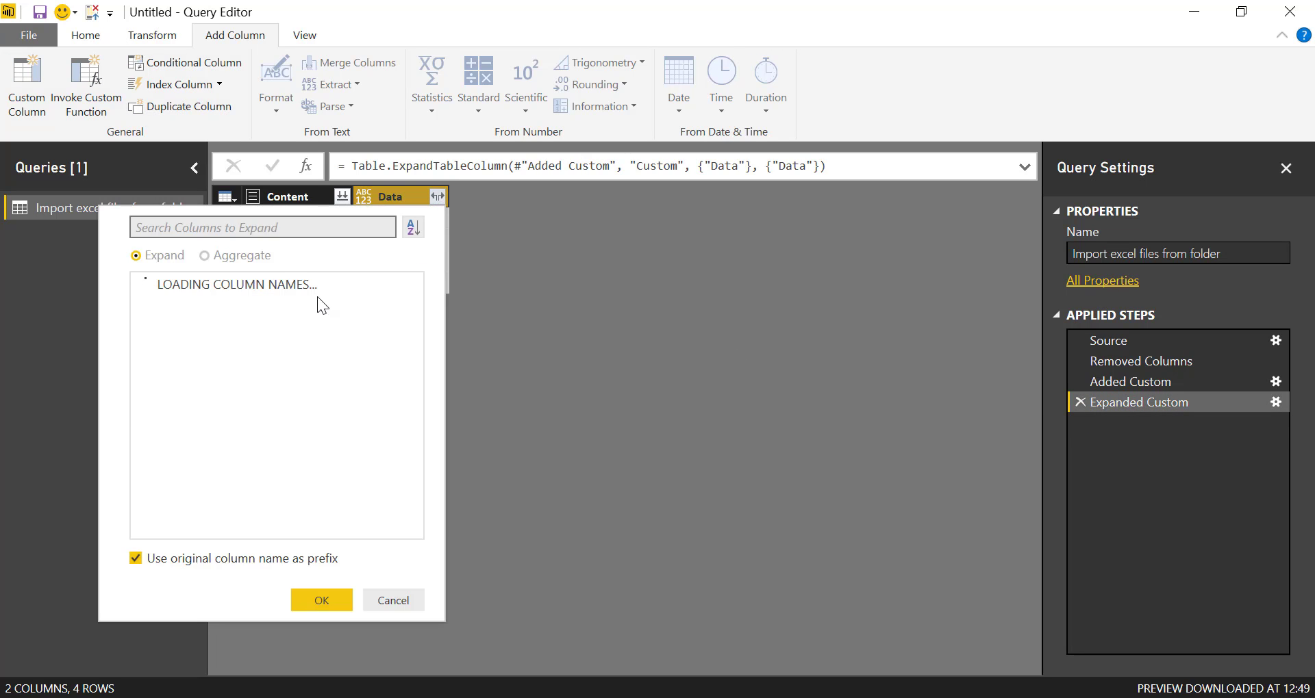
click(330, 505)
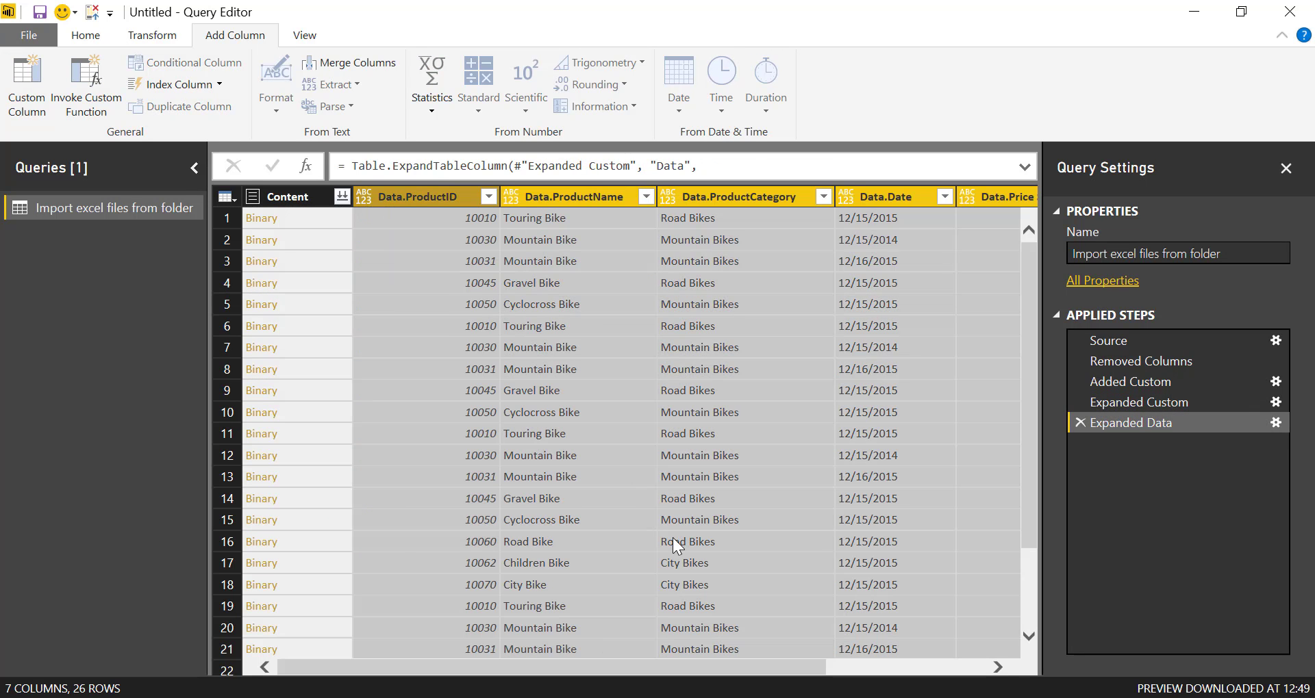
scroll(814, 385, down, 2)
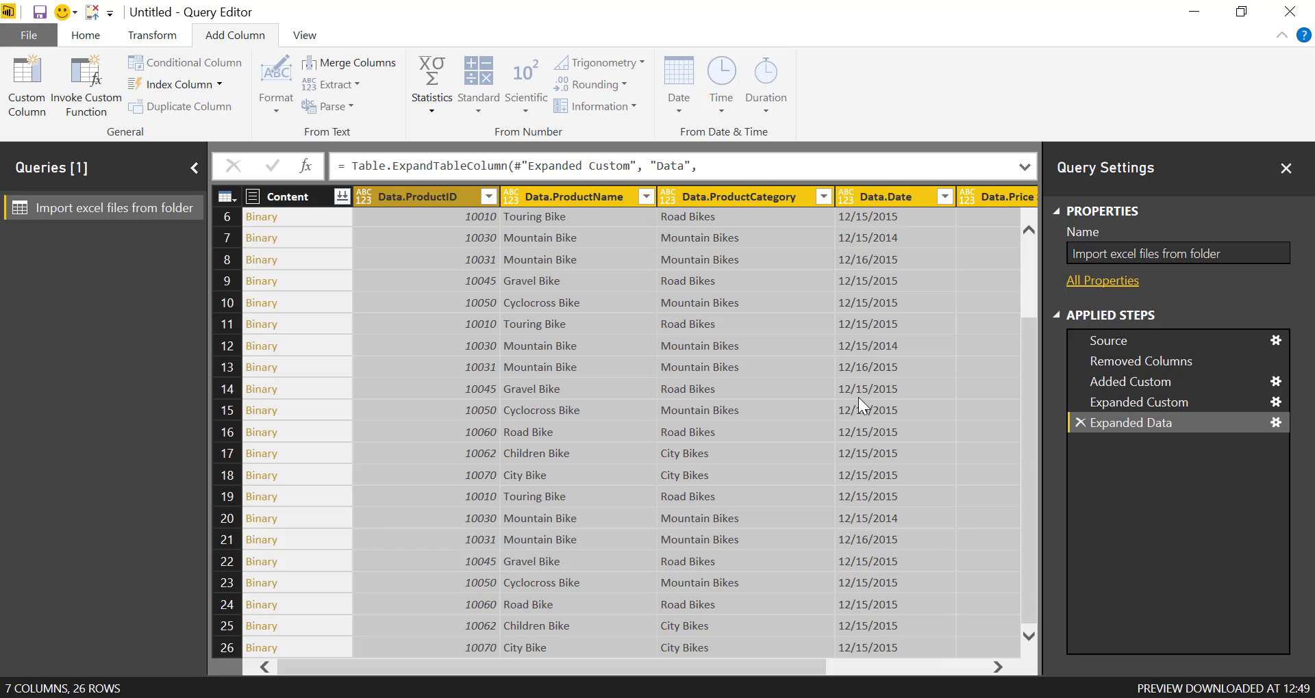
scroll(859, 398, up, 2)
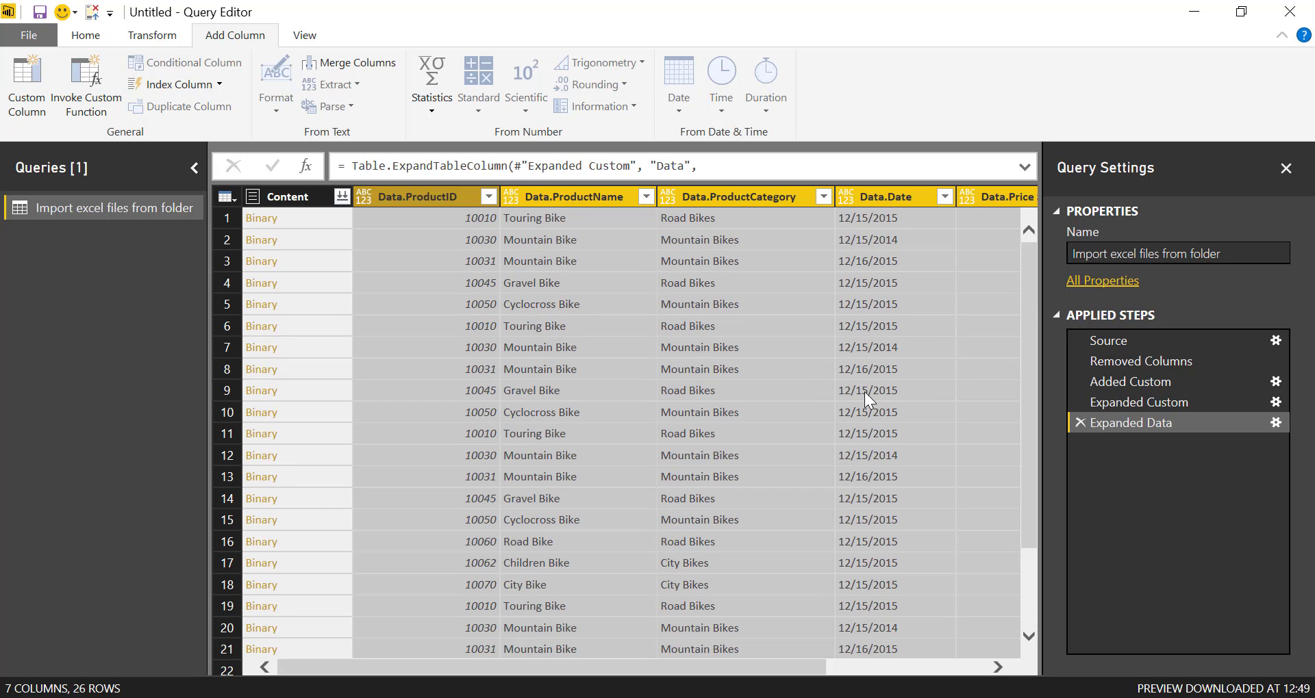
scroll(864, 391, down, 2)
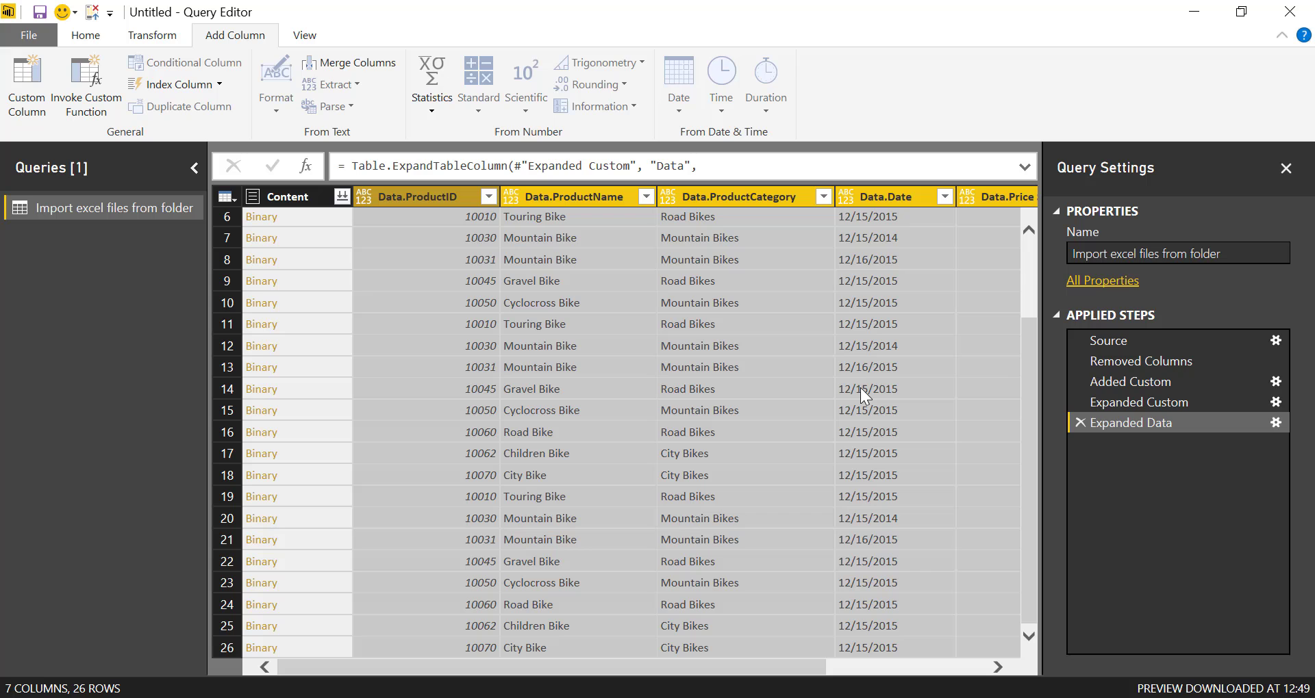
drag(545, 669, 470, 648)
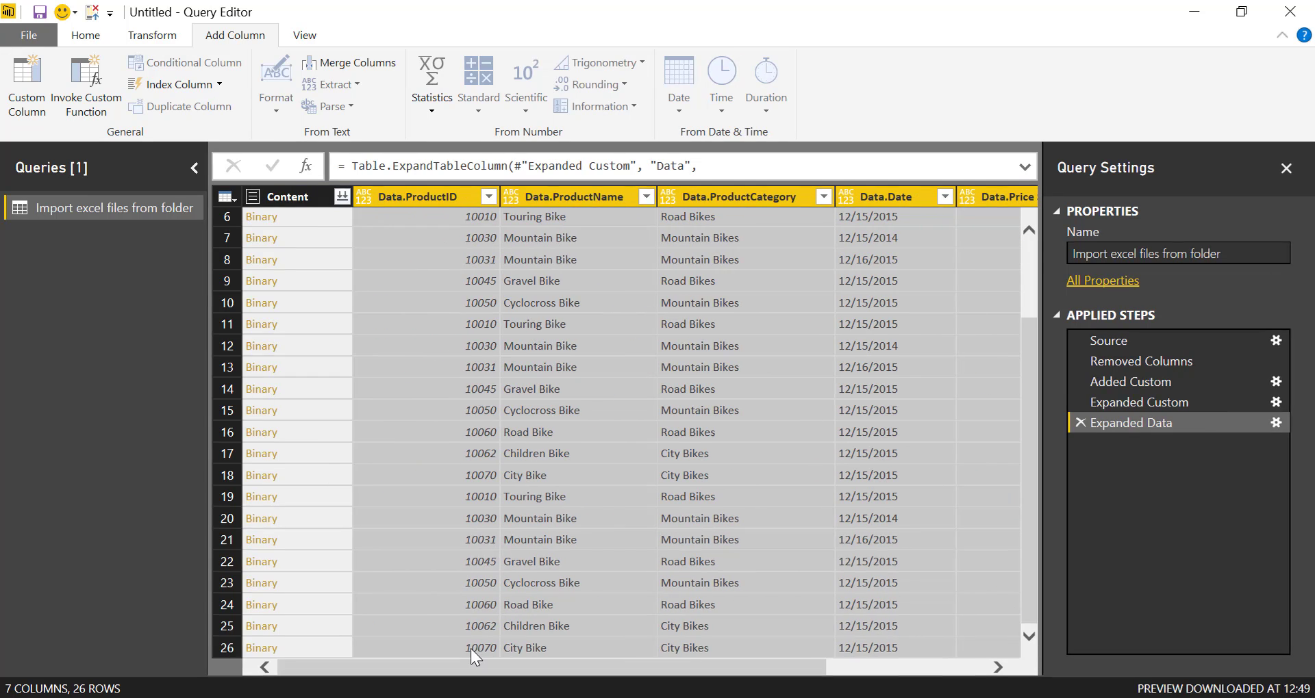
- Remove "Name" from the Removed Columns list so the source file name is kept, giving 8 columns
click(1159, 367)
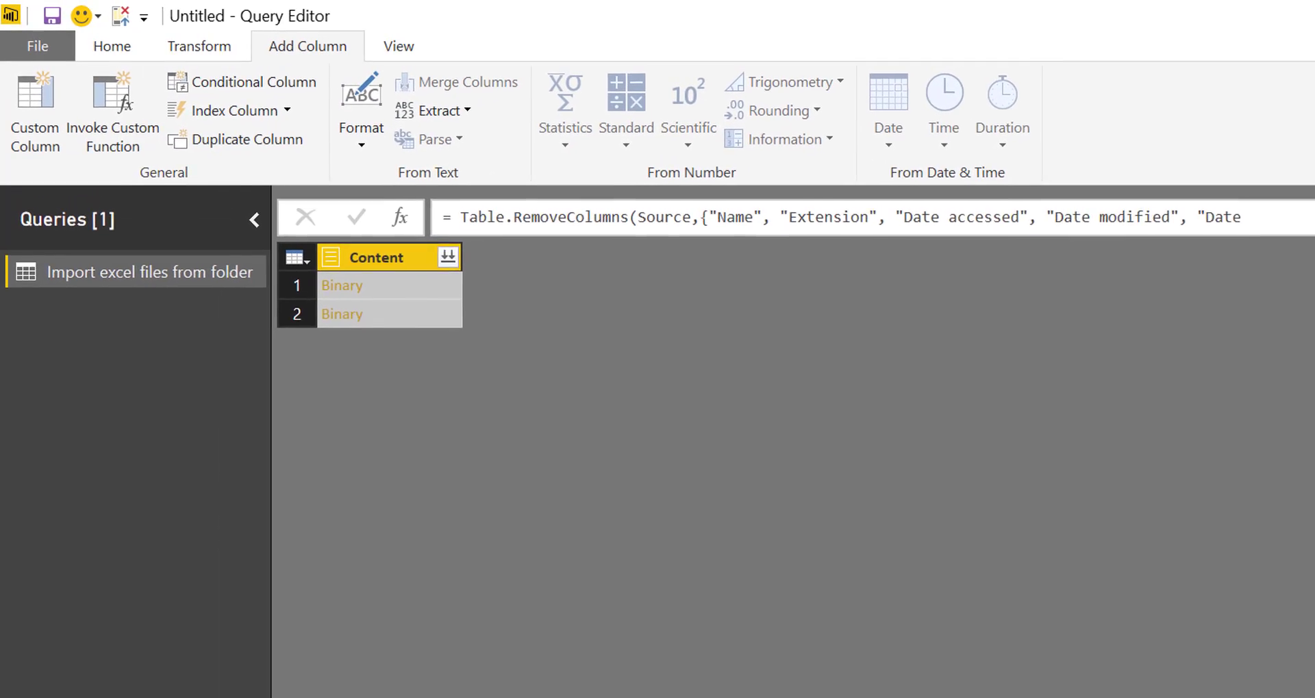
click(446, 217)
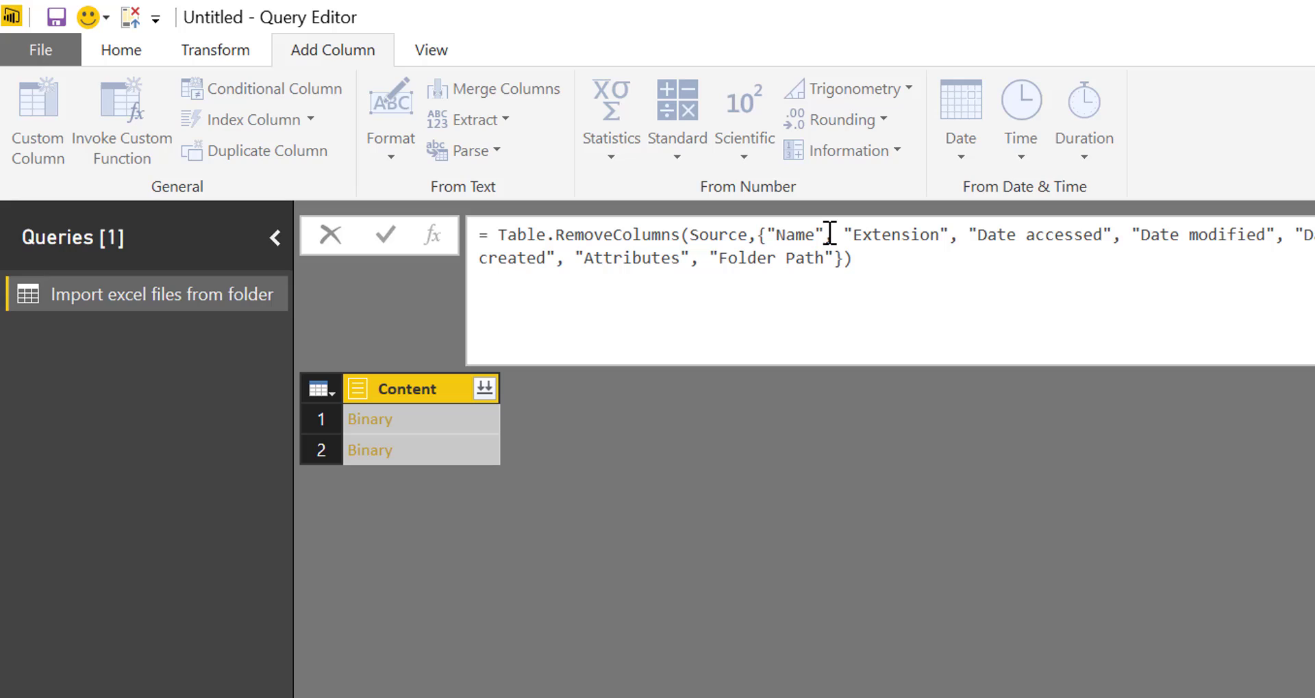
drag(833, 235, 767, 235)
key(Delete)
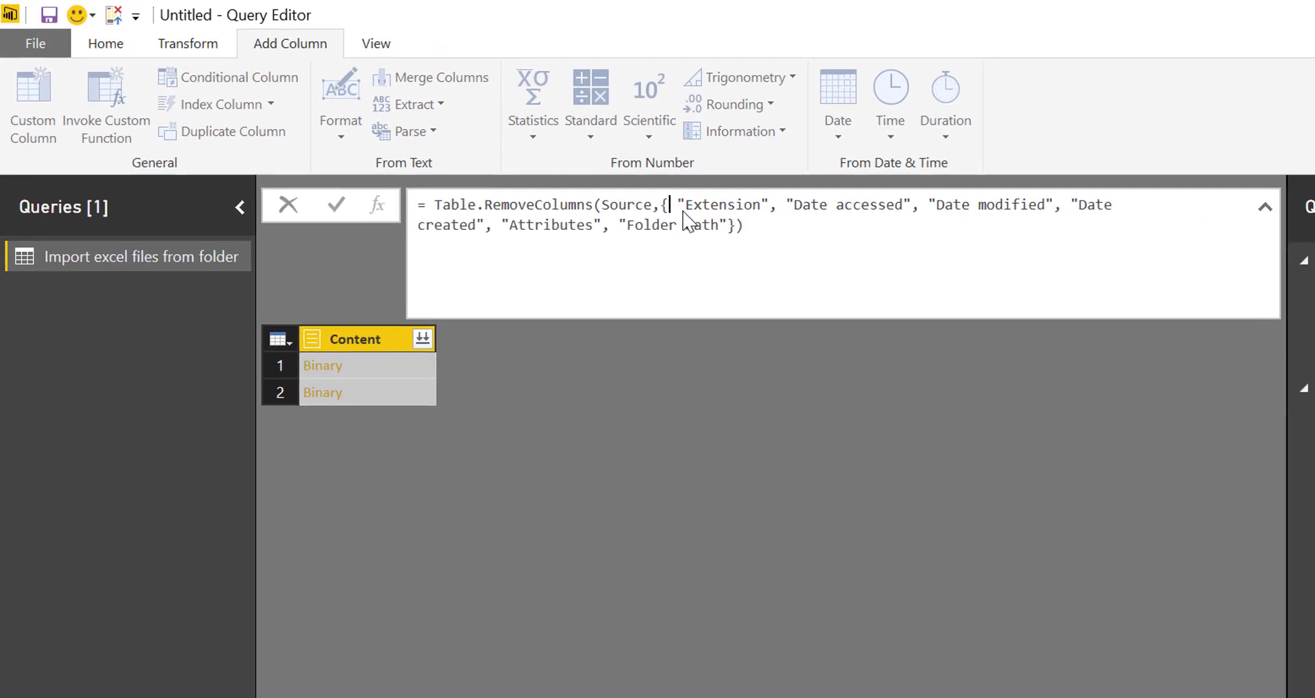
key(Return)
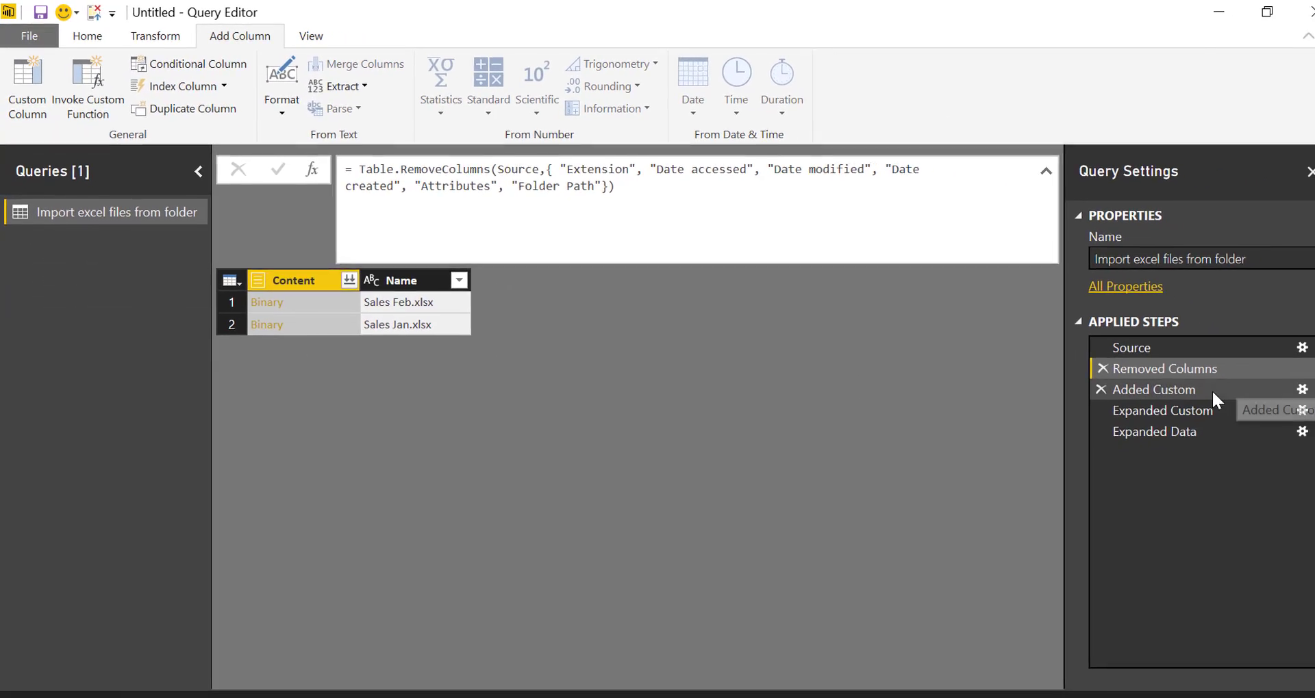
click(1186, 385)
click(1175, 400)
click(1165, 422)
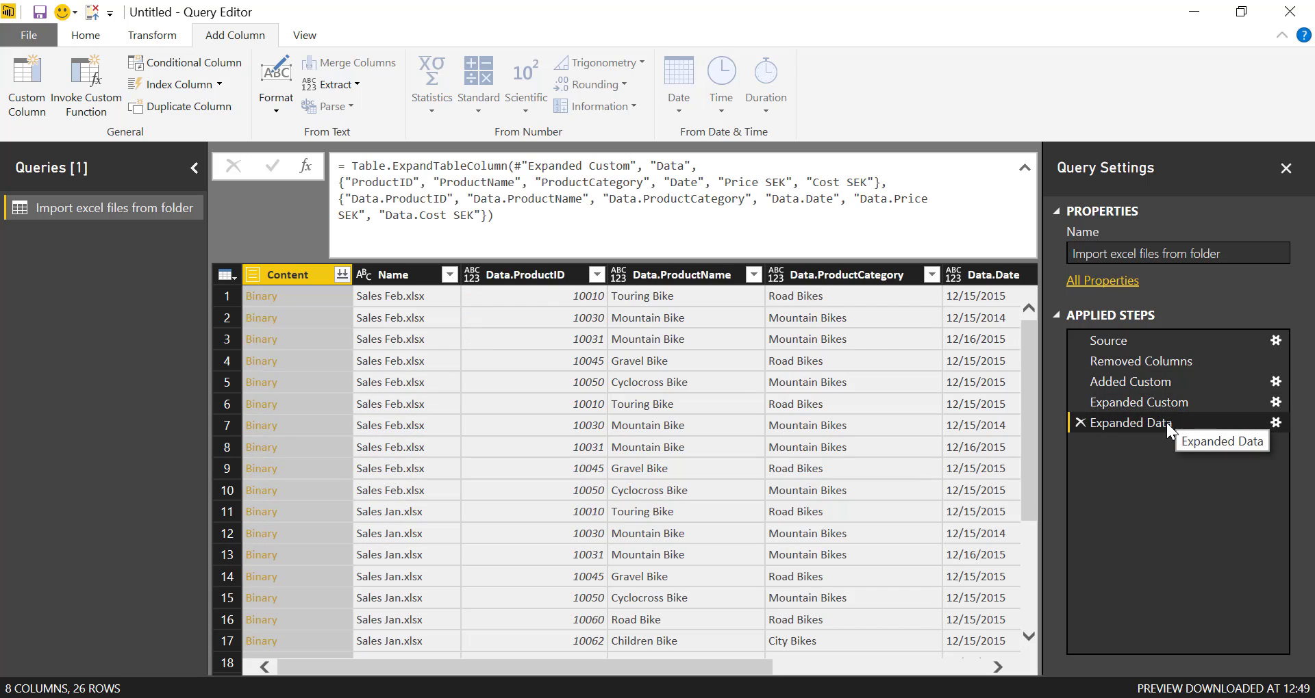
scroll(512, 479, down, 3)
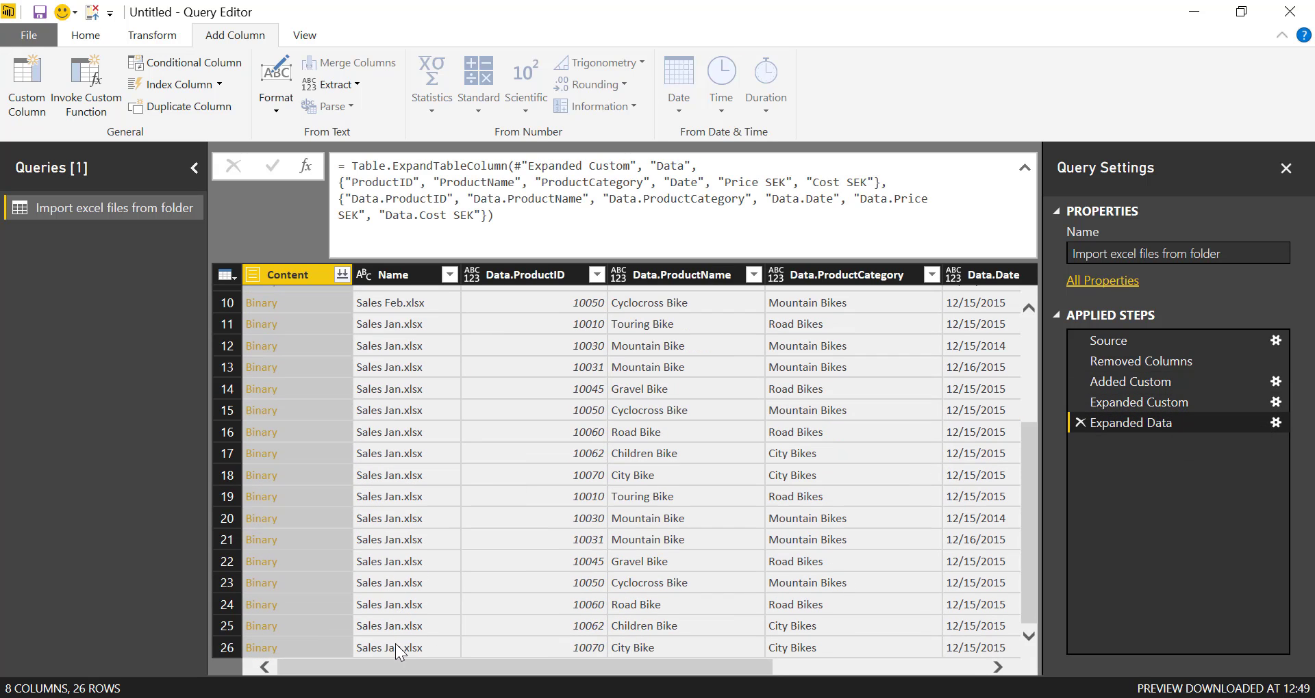
scroll(415, 377, up, 3)
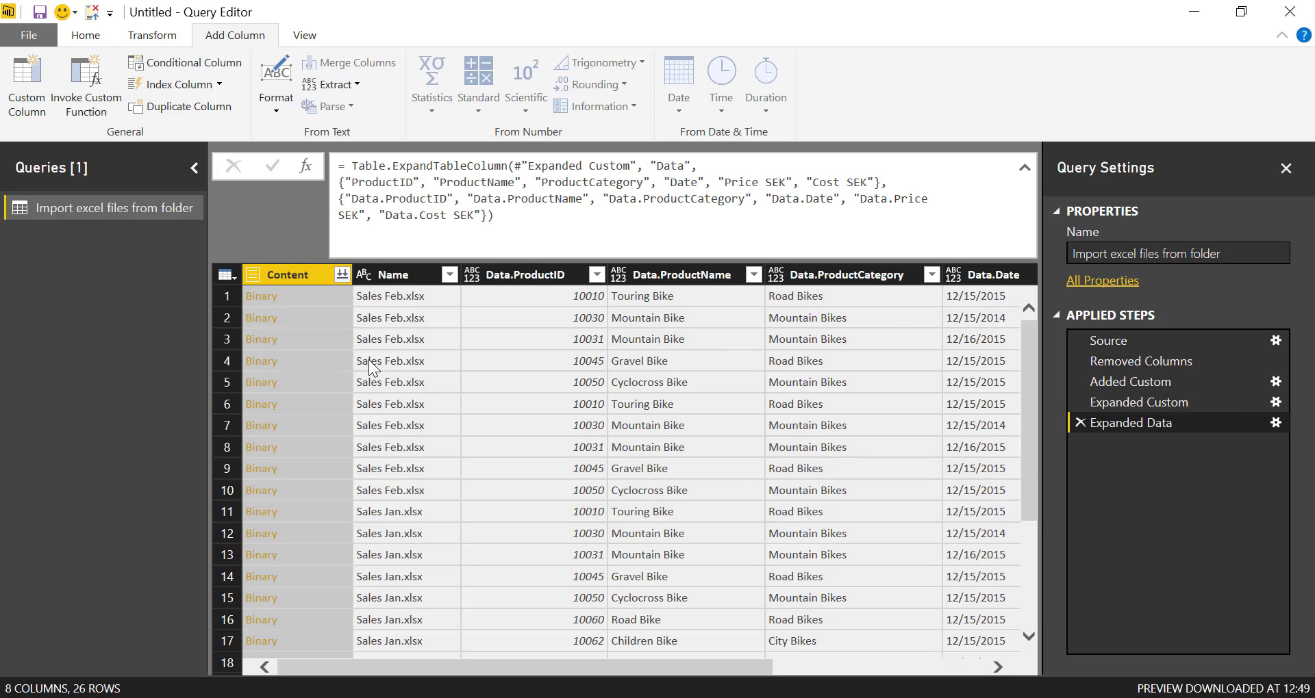
- Remove the Content column, Close & Apply the query, then reopen it in Query Editor
right_click(297, 278)
click(342, 313)
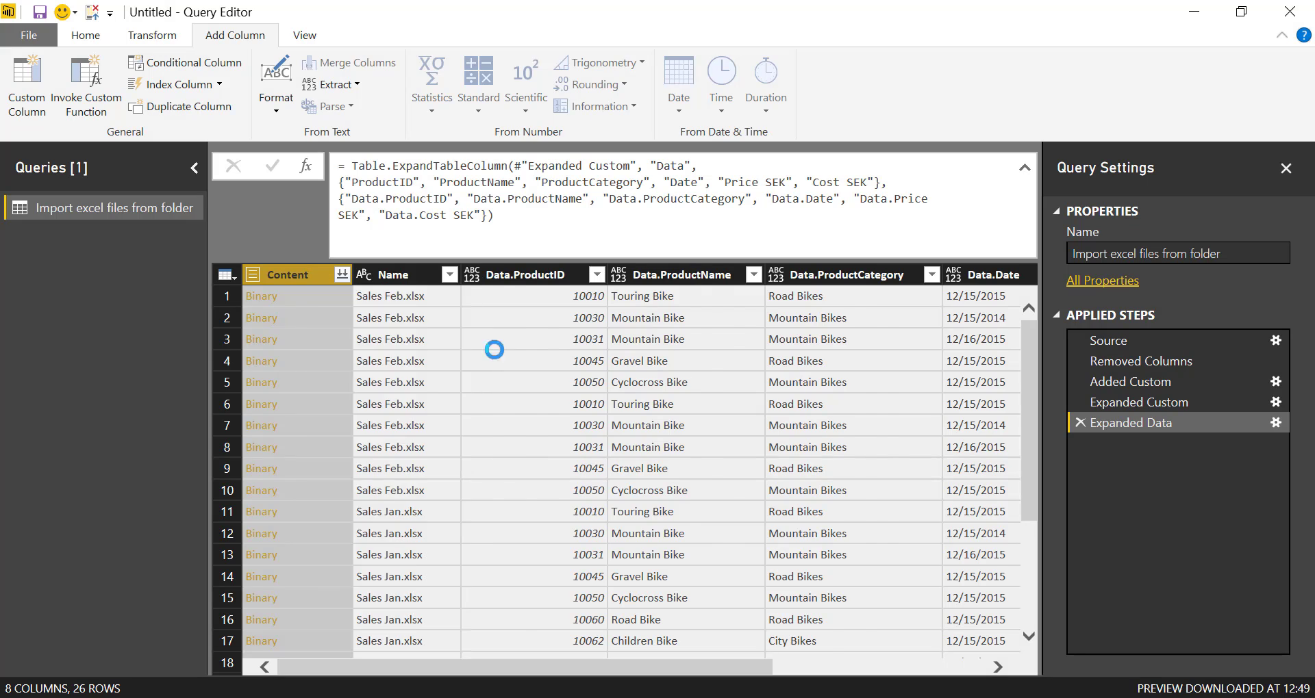
click(85, 35)
click(28, 75)
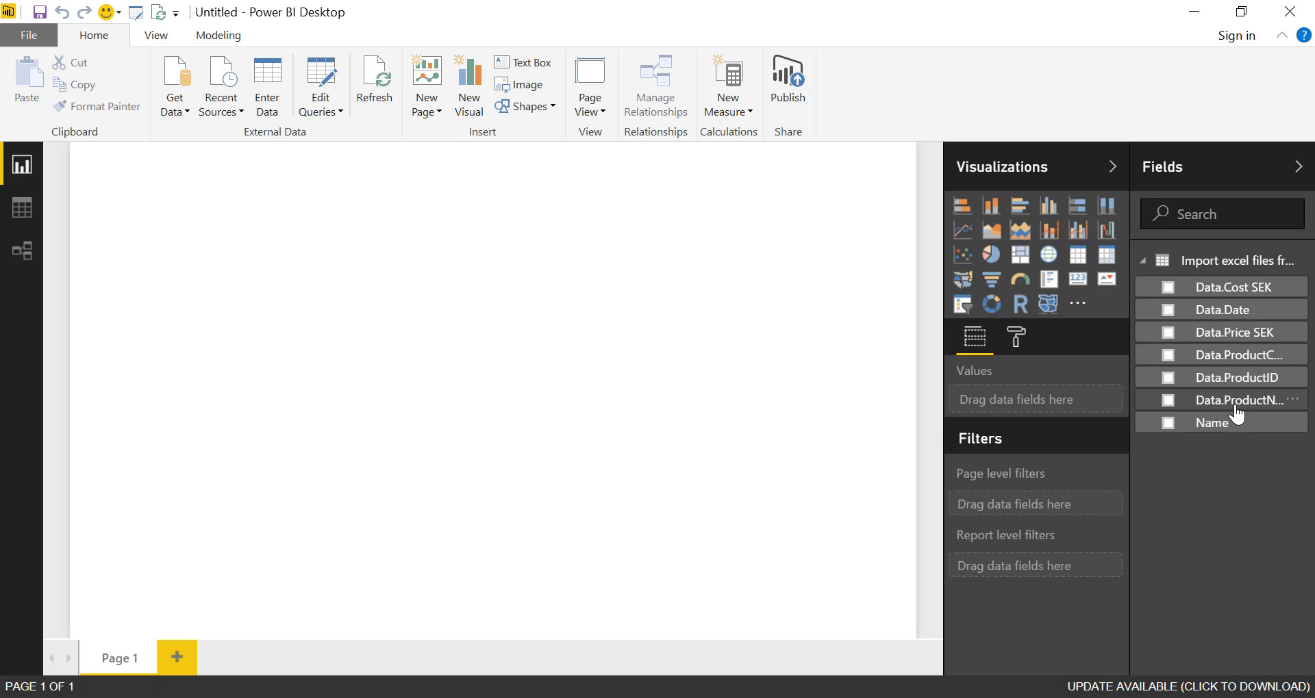
click(321, 74)
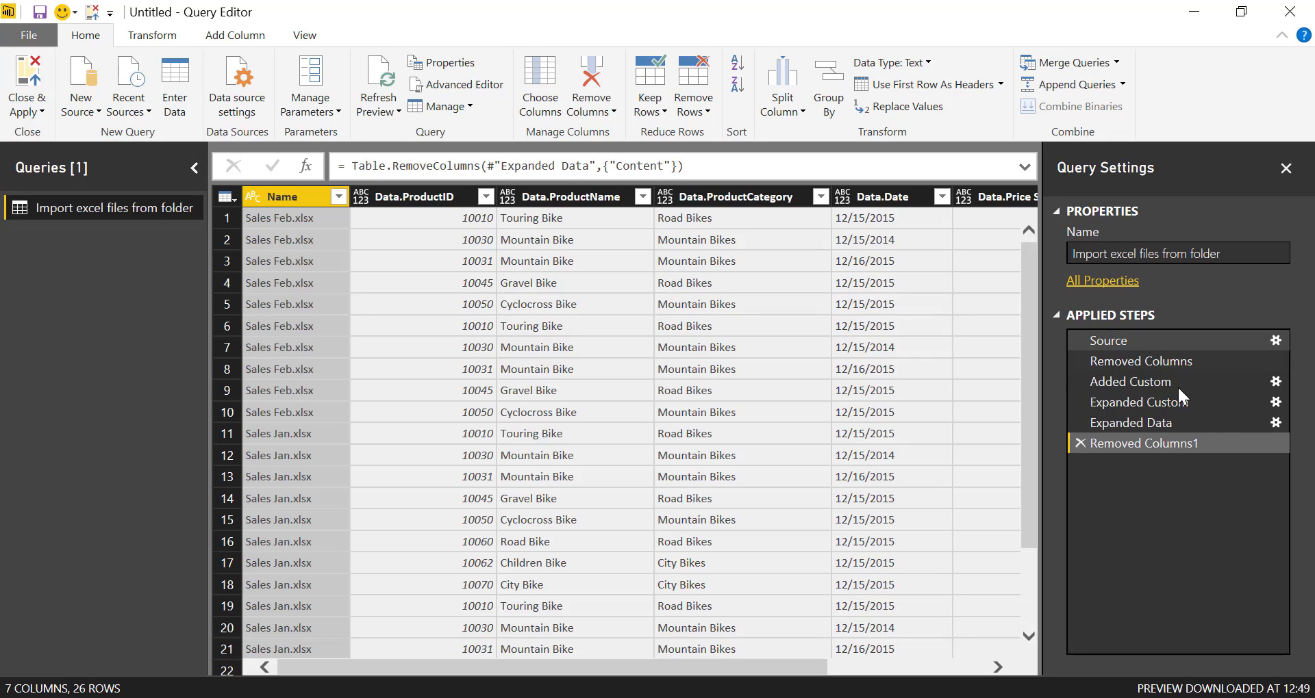
- Clear the 'Data' prefix in the Expanded Data settings, then Close & Apply the 7-column query
click(1277, 422)
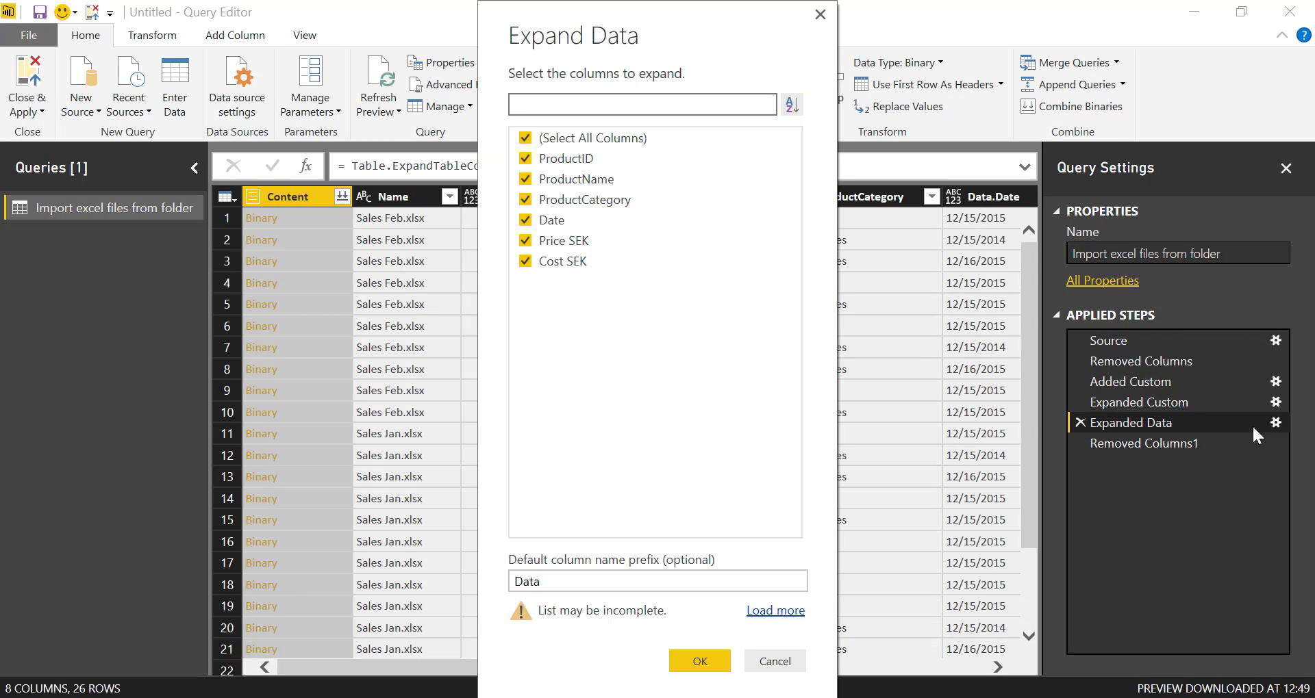
double_click(602, 581)
key(BackSpace)
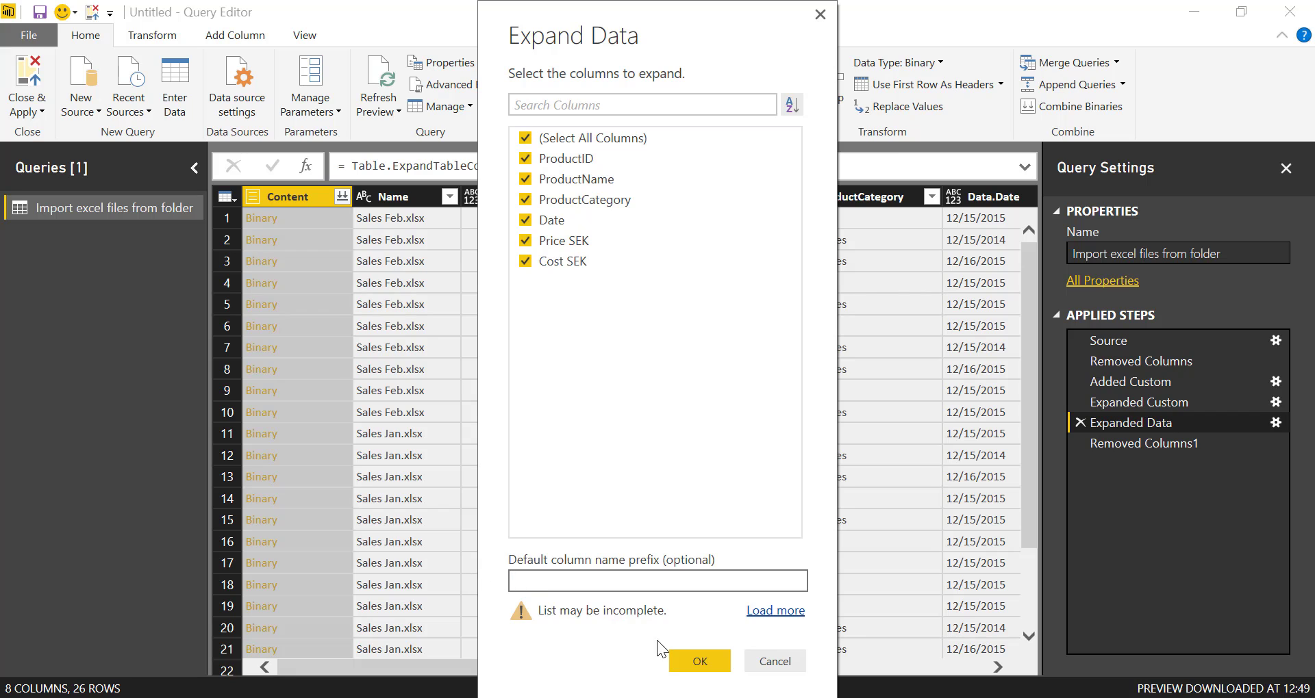
click(685, 659)
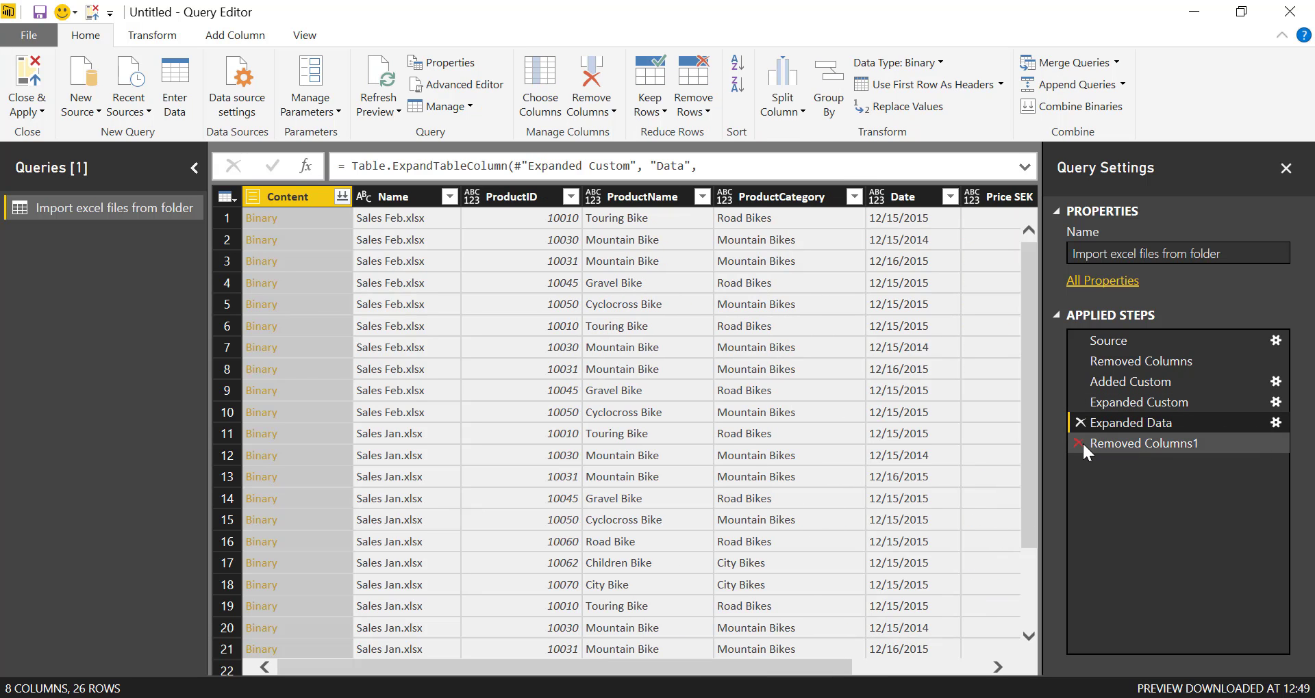
click(1101, 443)
click(28, 79)
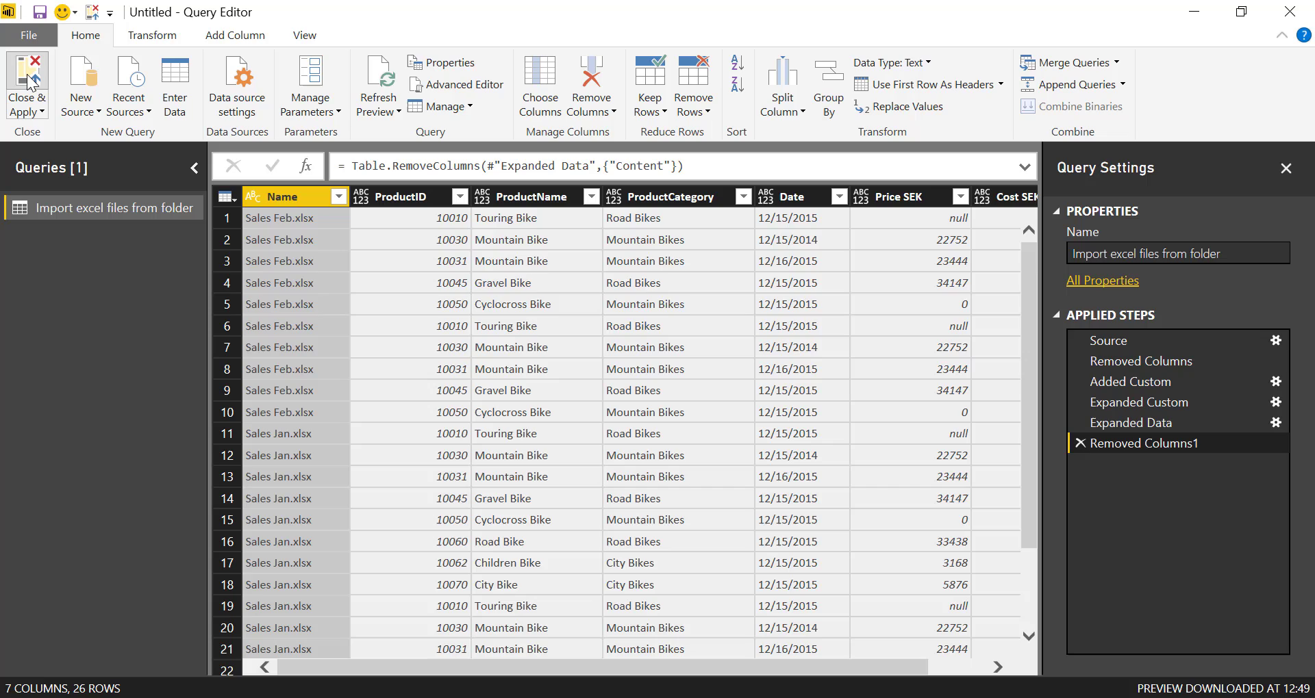